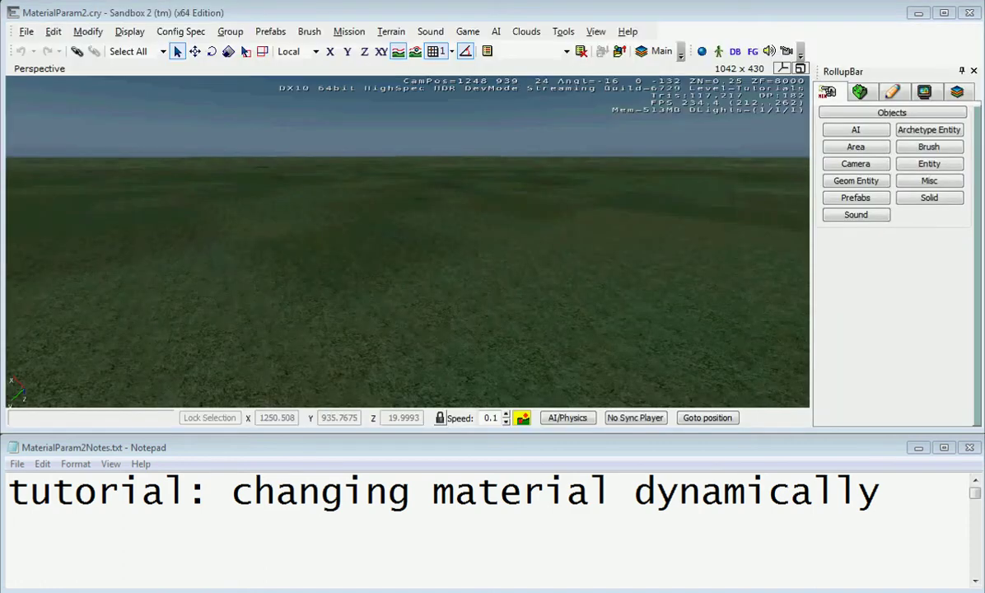
- Open the DataBase View on its Entity Library to prepare for placing an officer
{"action": "left_click", "coordinate": [976, 583]}
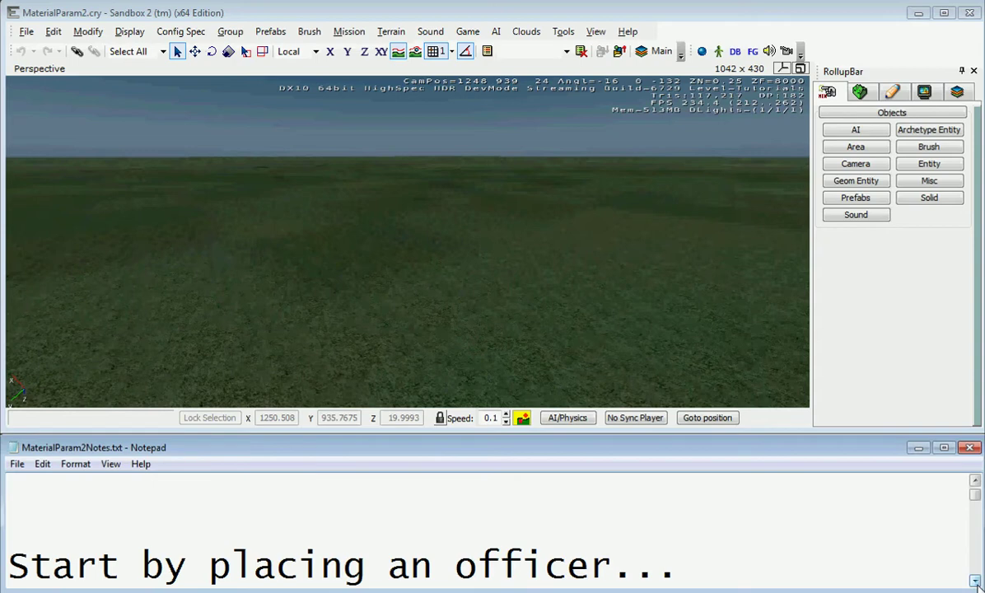
{"action": "left_click", "coordinate": [975, 581]}
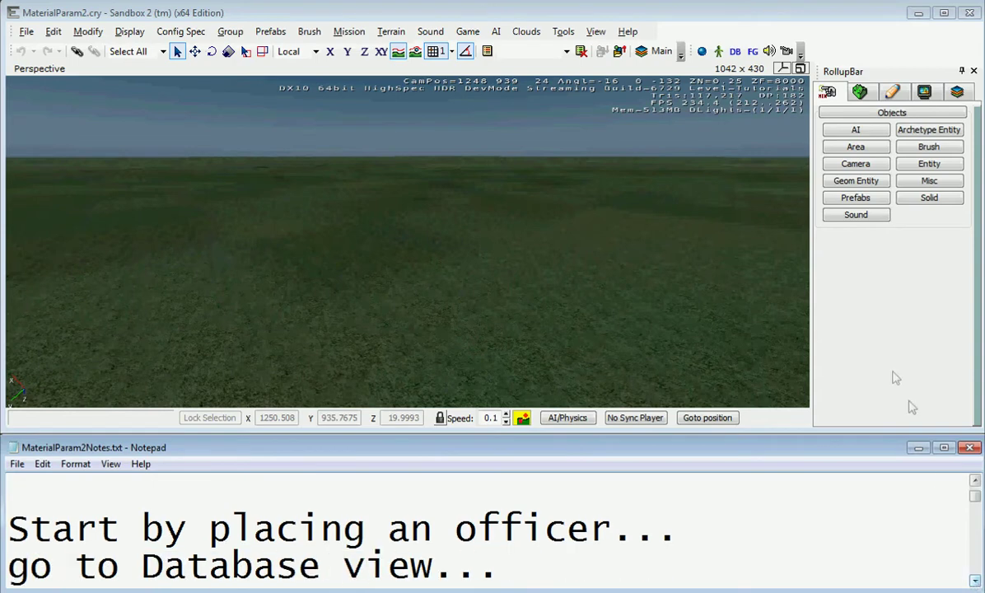
{"action": "left_click", "coordinate": [737, 52]}
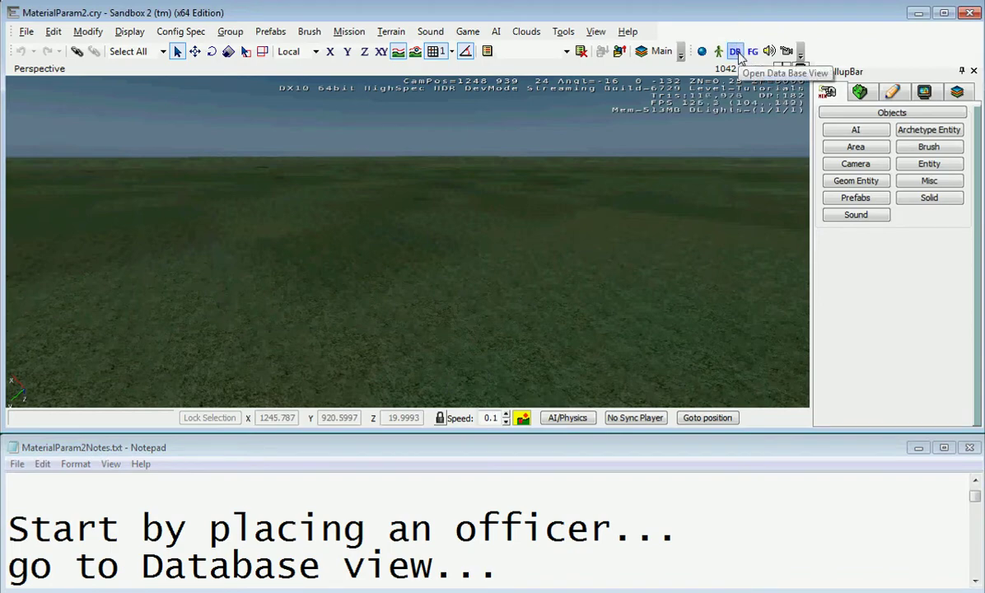
{"action": "left_click", "coordinate": [736, 52]}
{"action": "left_click_drag", "start_coordinate": [574, 140], "coordinate": [30, 244]}
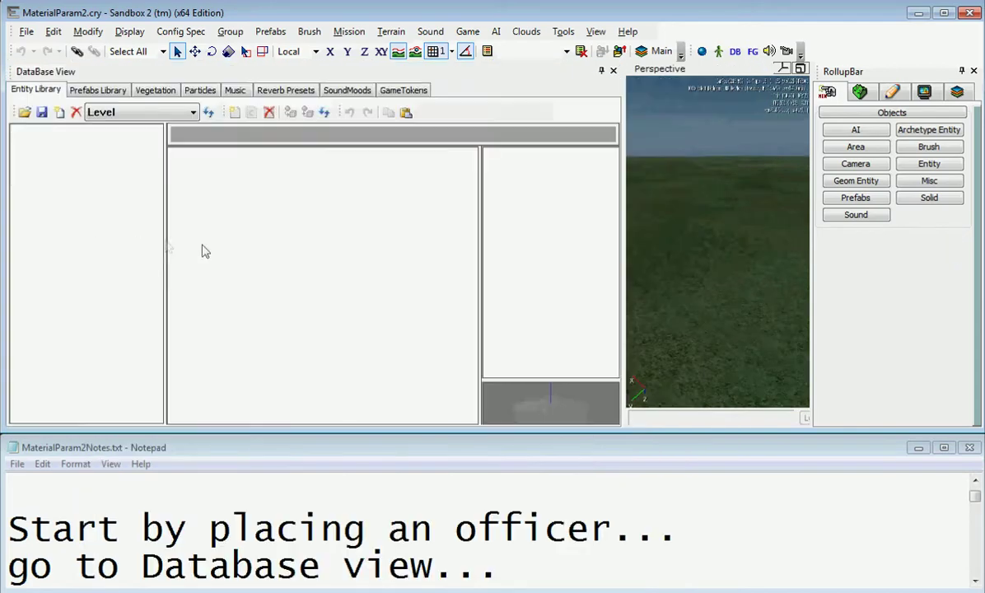
- Load the us.xml entity archetype library from the EntityArchetypes folder
{"action": "left_click", "coordinate": [975, 581]}
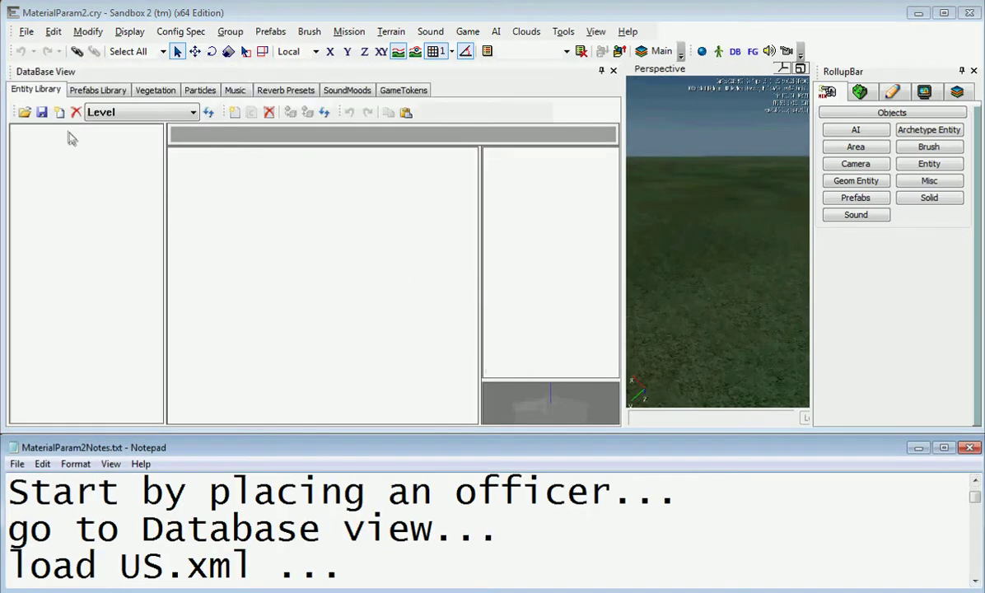
{"action": "left_click", "coordinate": [25, 113]}
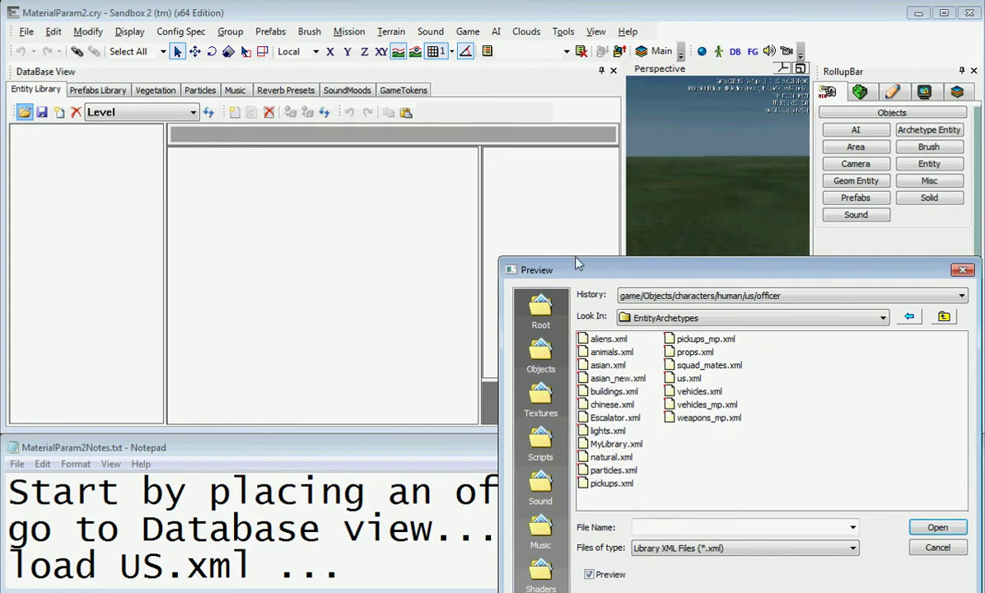
{"action": "left_click_drag", "start_coordinate": [577, 263], "coordinate": [403, 66]}
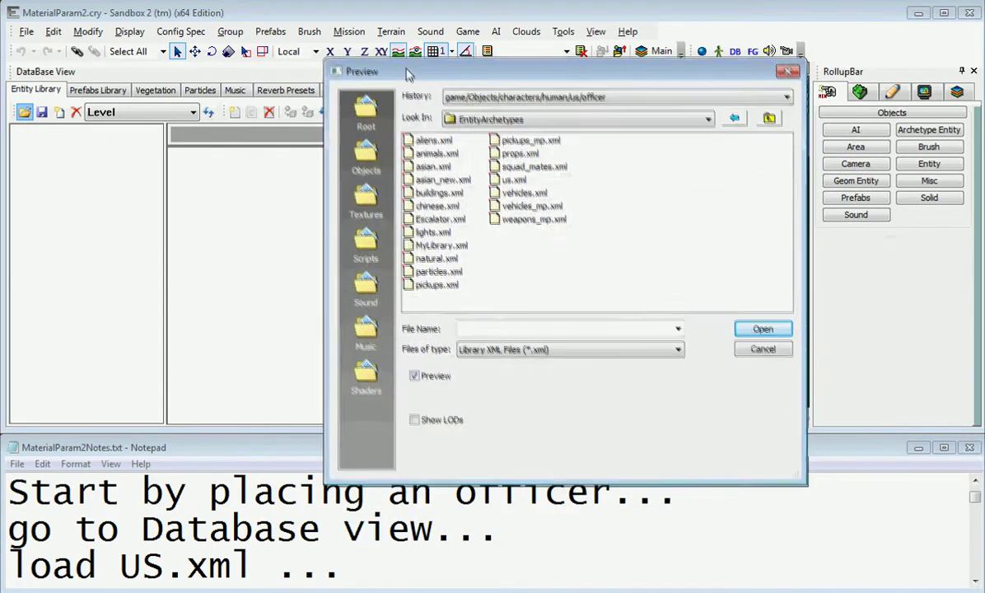
{"action": "left_click", "coordinate": [515, 181]}
{"action": "left_click", "coordinate": [761, 328]}
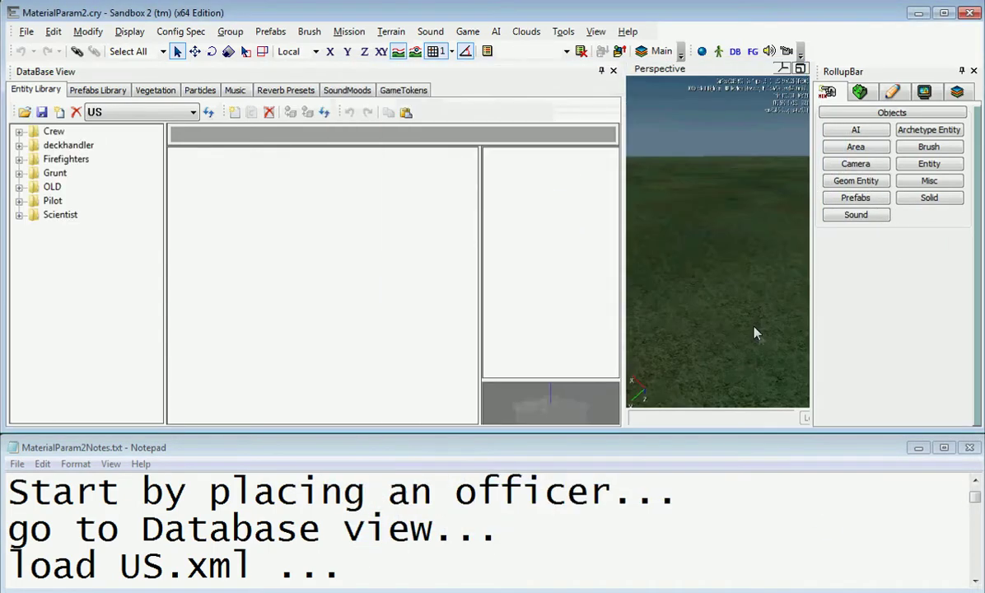
- Place the Officer_1 archetype from the Crew folder on the grass in the level
{"action": "left_click", "coordinate": [974, 581]}
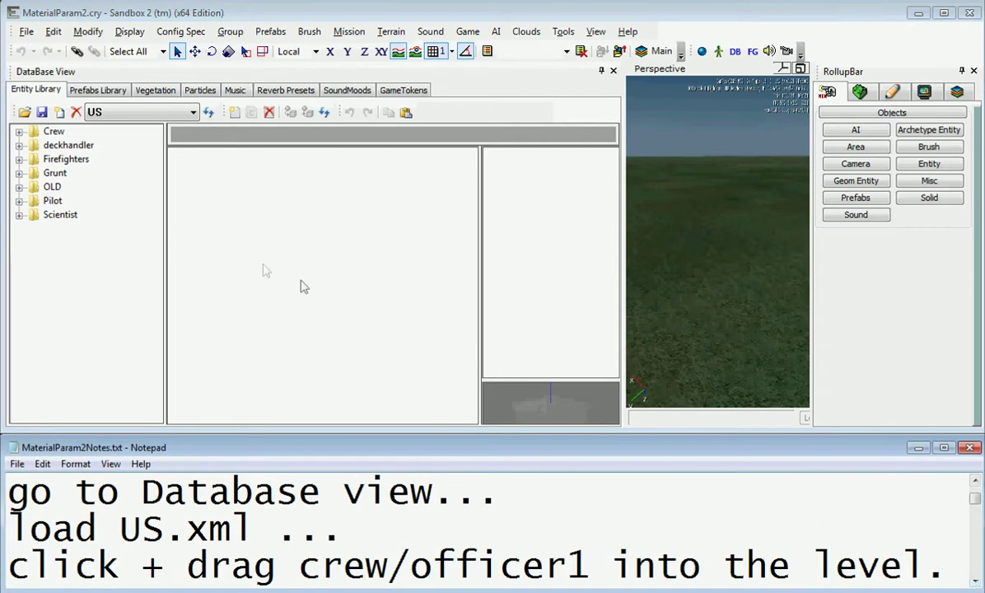
{"action": "left_click", "coordinate": [19, 132]}
{"action": "left_click", "coordinate": [66, 145]}
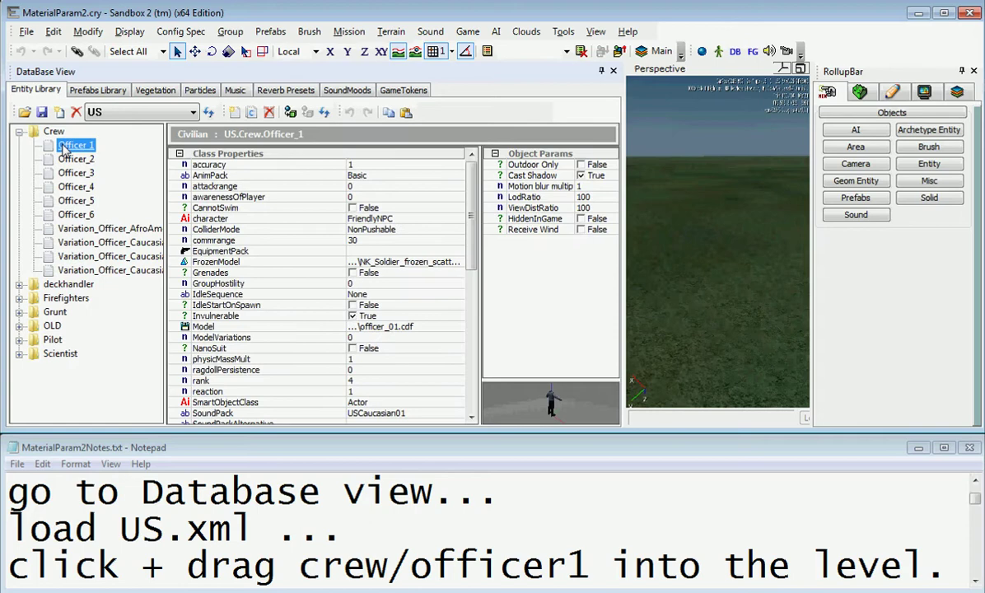
{"action": "left_click_drag", "start_coordinate": [64, 148], "coordinate": [635, 313]}
{"action": "left_click_drag", "start_coordinate": [703, 331], "coordinate": [709, 343]}
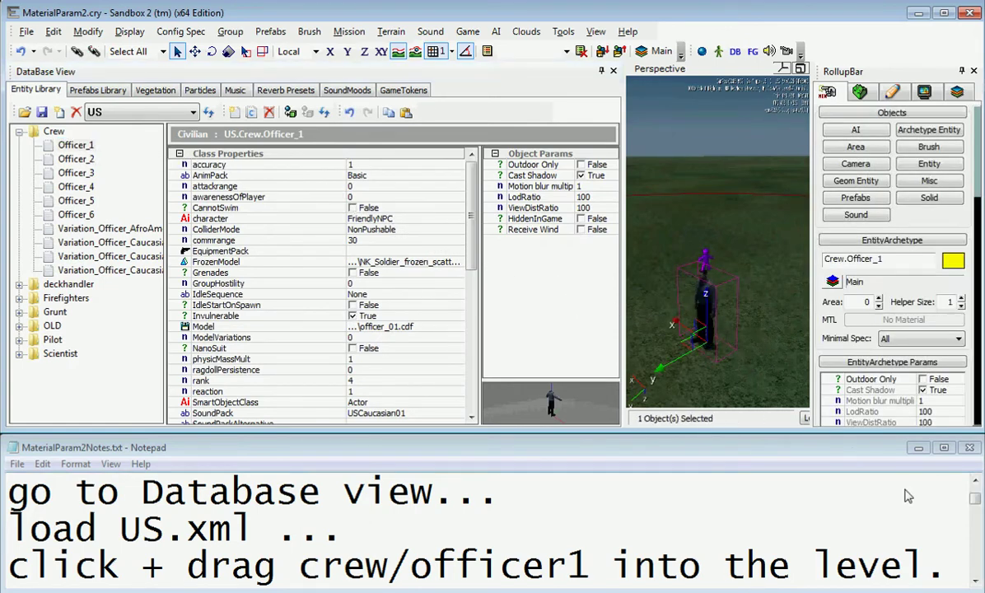
- Read on in the notes to the flow graph section and close the DataBase View
{"action": "left_click", "coordinate": [975, 582]}
{"action": "left_click", "coordinate": [975, 583]}
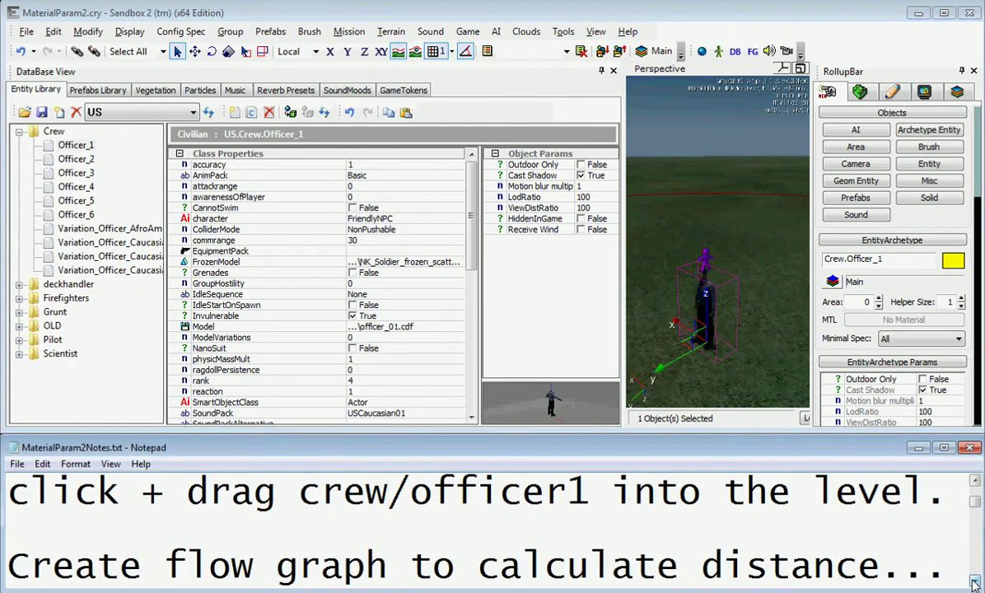
{"action": "left_click", "coordinate": [975, 582]}
{"action": "left_click", "coordinate": [974, 583]}
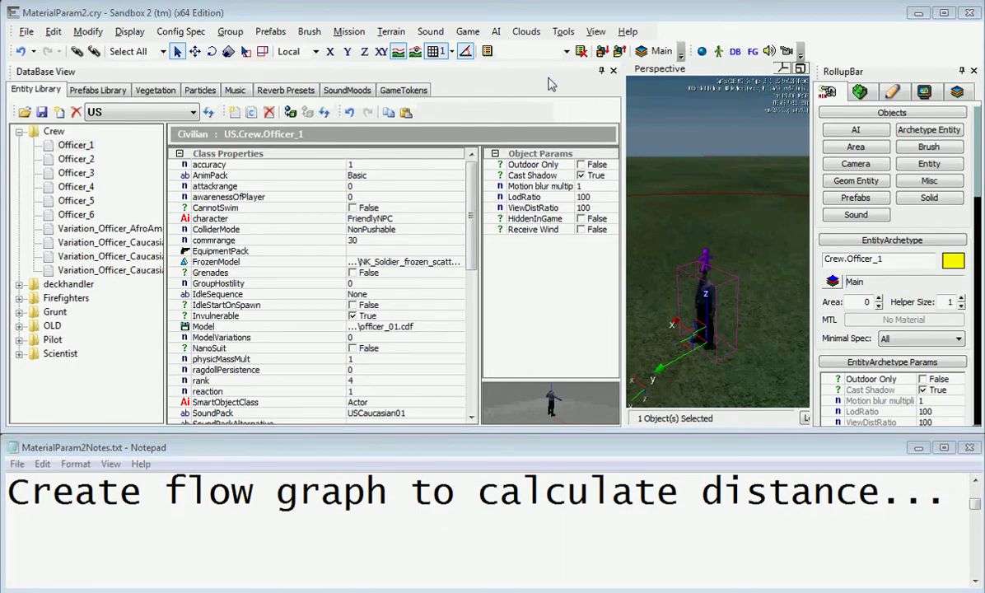
{"action": "left_click", "coordinate": [613, 70]}
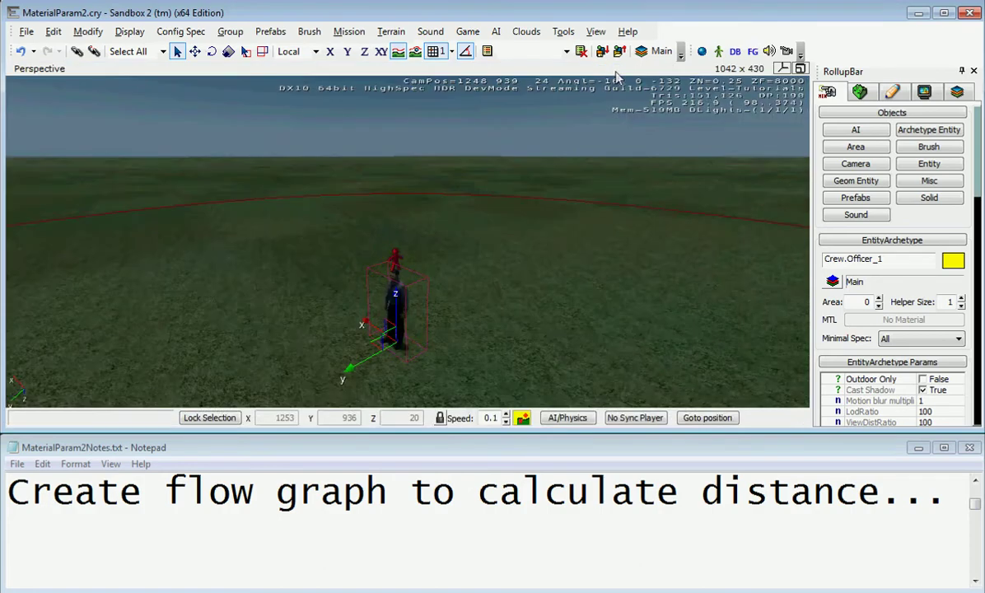
- Create a flow graph for the placed officer with the group name glow
{"action": "left_click_drag", "start_coordinate": [978, 189], "coordinate": [980, 284]}
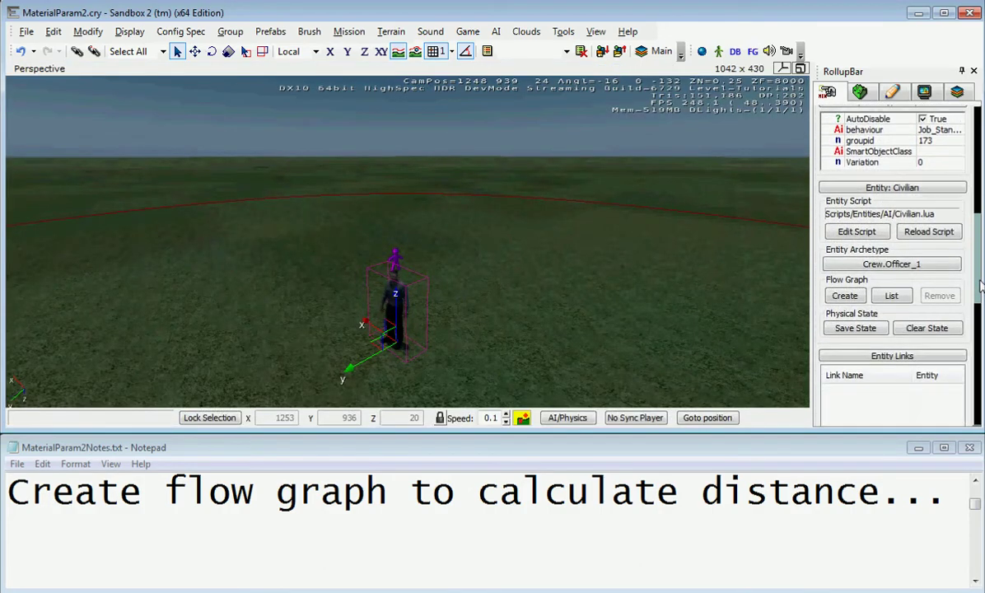
{"action": "left_click", "coordinate": [849, 297]}
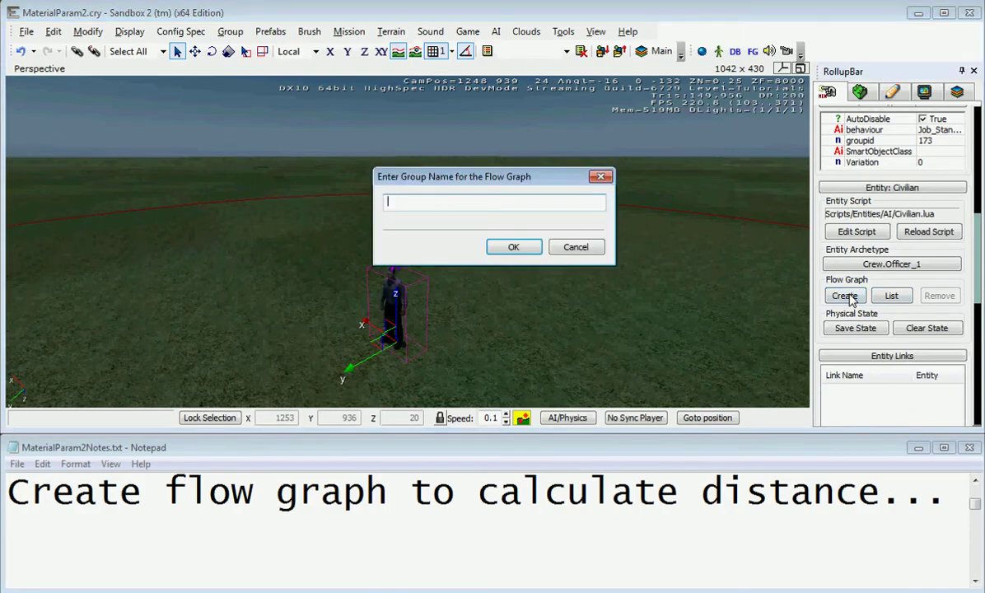
{"action": "type", "text": "glow"}
{"action": "key", "text": "Return"}
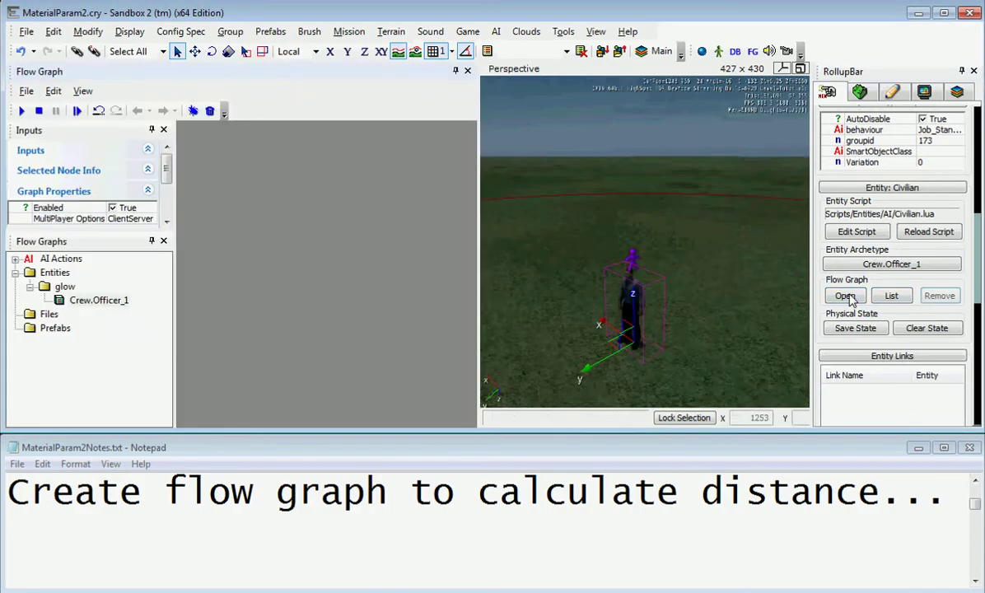
- Add an Entity:EntityPos node to the officer's empty flow graph
{"action": "left_click", "coordinate": [975, 581]}
{"action": "left_click", "coordinate": [974, 581]}
{"action": "left_click", "coordinate": [975, 580]}
{"action": "left_click", "coordinate": [974, 581]}
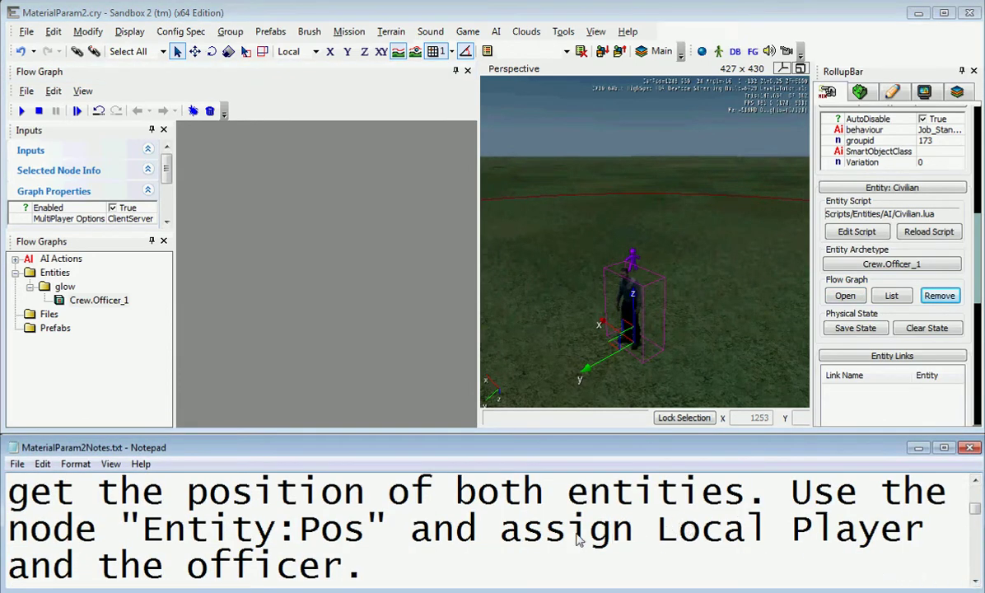
{"action": "right_click", "coordinate": [270, 240]}
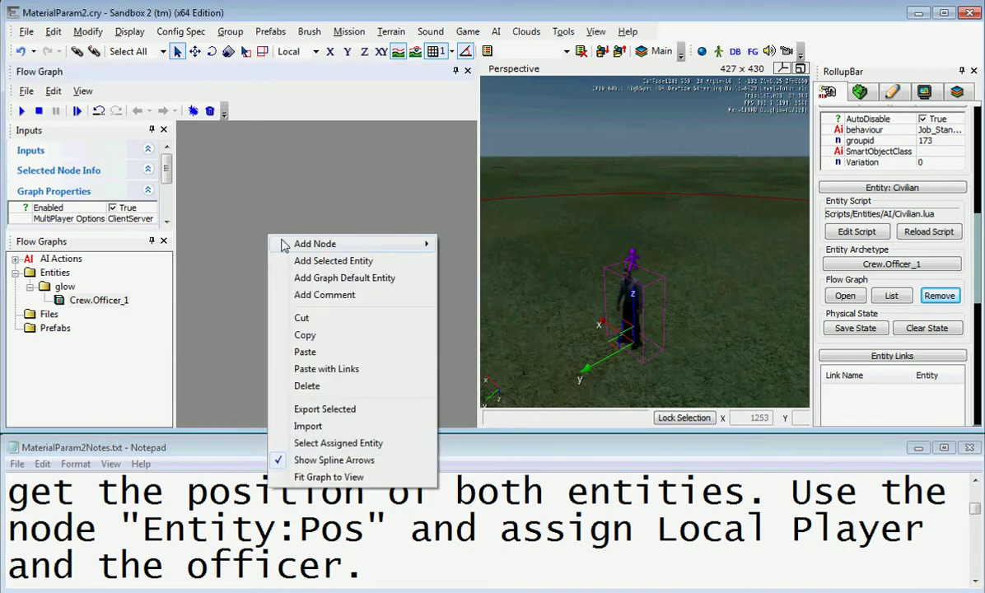
{"action": "mouse_move", "coordinate": [289, 248]}
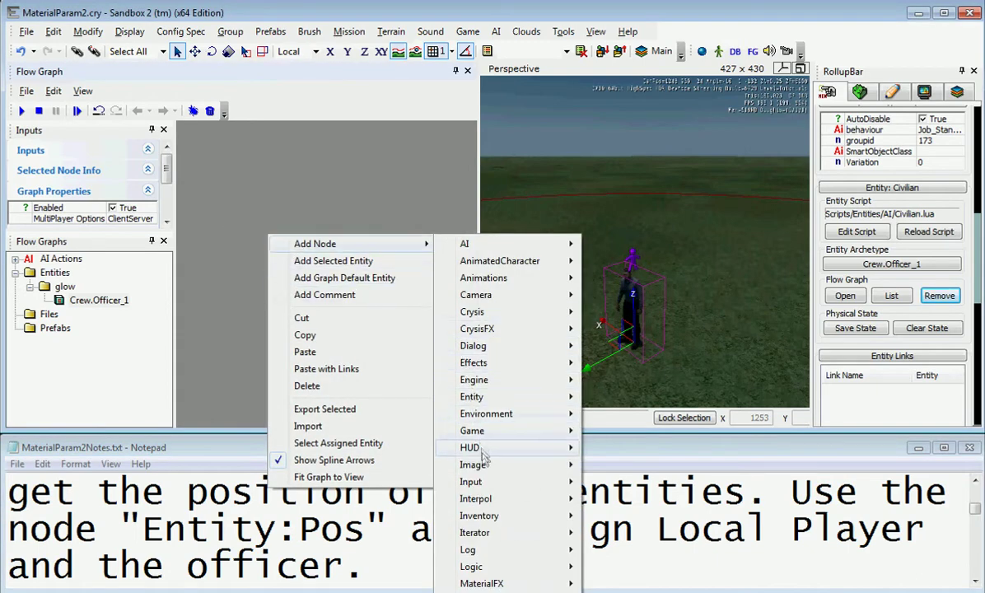
{"action": "mouse_move", "coordinate": [498, 402]}
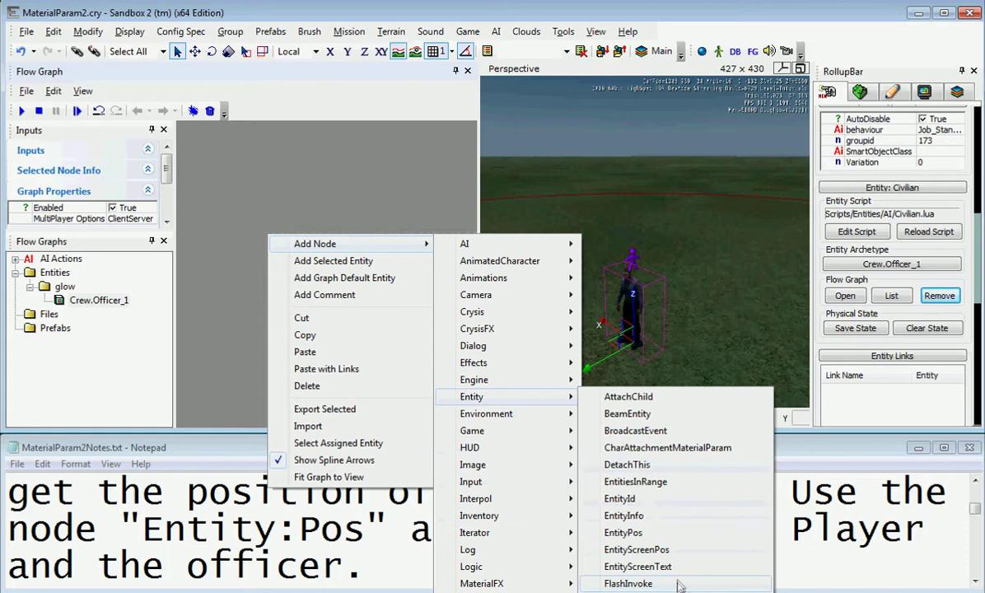
{"action": "left_click", "coordinate": [653, 535]}
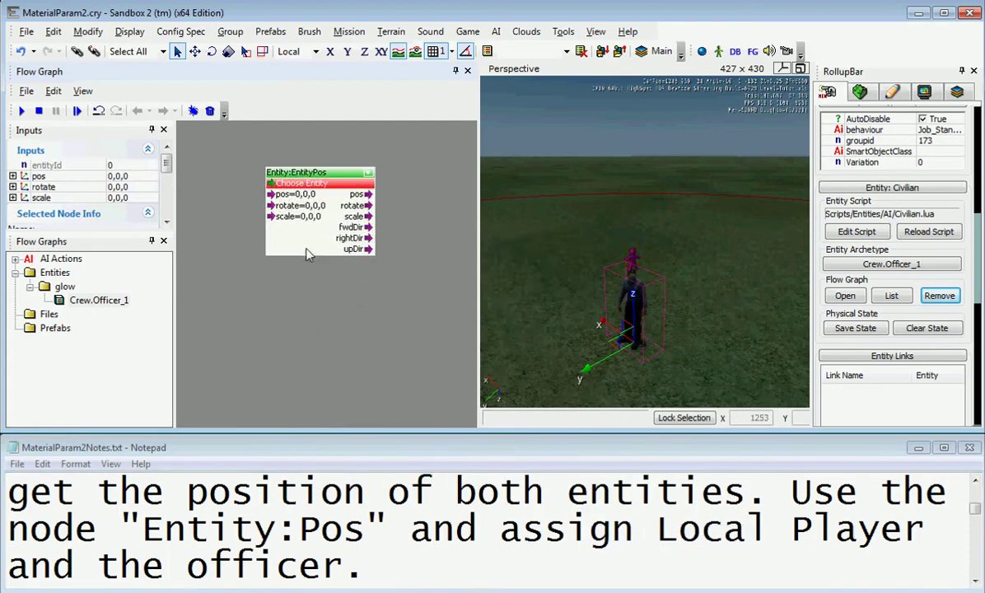
- Duplicate the Entity:EntityPos node and place the copy directly below the original
{"action": "right_click", "coordinate": [304, 242]}
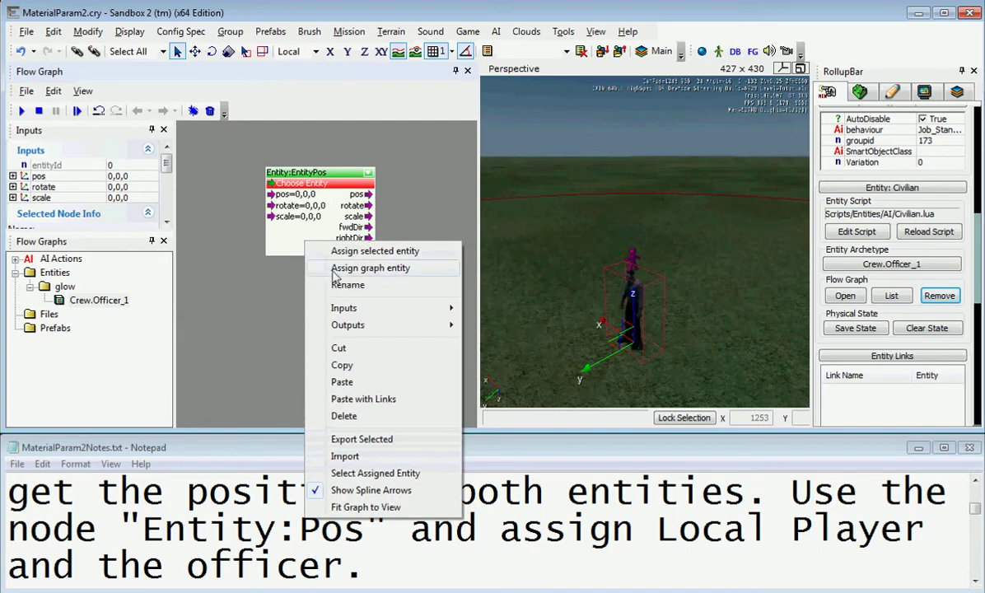
{"action": "left_click", "coordinate": [361, 369]}
{"action": "left_click", "coordinate": [264, 281]}
{"action": "right_click", "coordinate": [264, 282]}
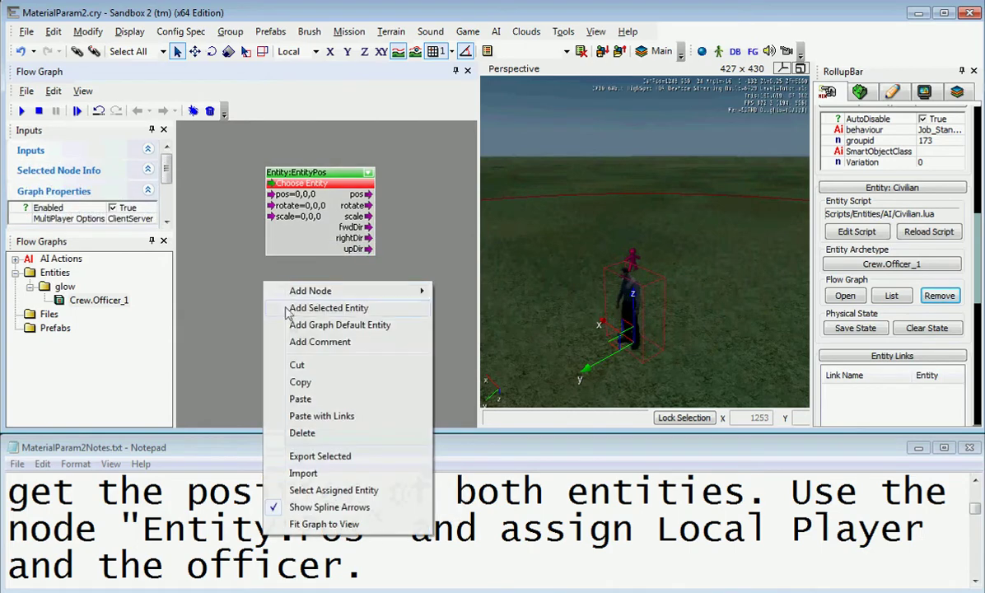
{"action": "left_click", "coordinate": [301, 398]}
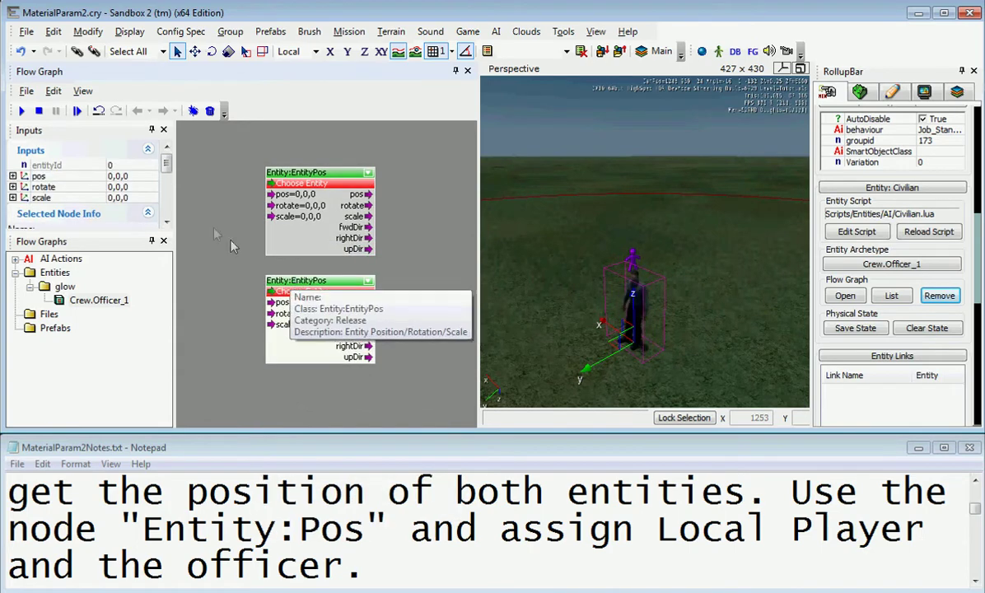
- Add a Game:LocalPlayer node and place it to the left of the upper EntityPos node
{"action": "left_click", "coordinate": [182, 202]}
{"action": "right_click", "coordinate": [182, 202]}
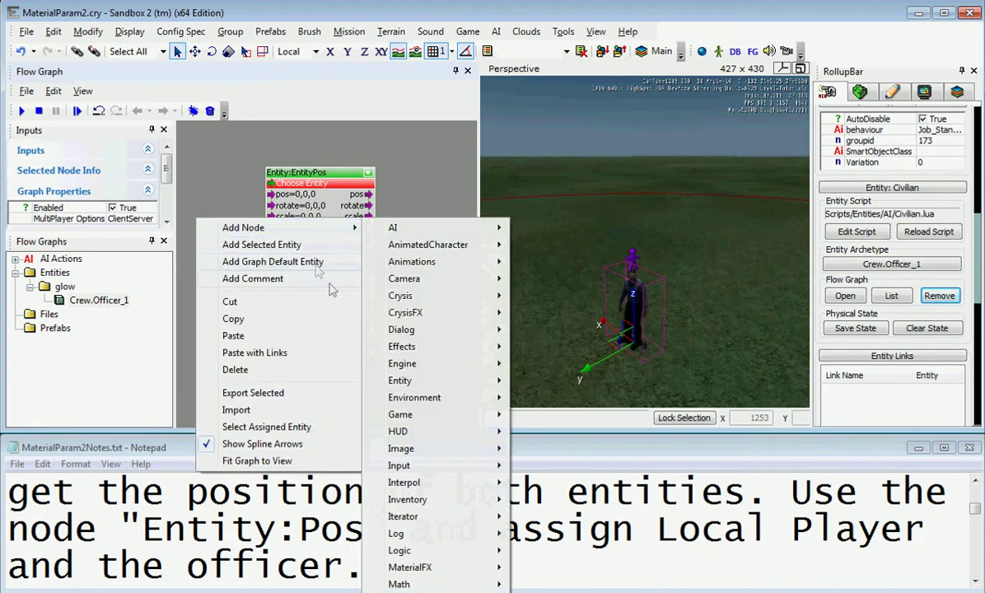
{"action": "mouse_move", "coordinate": [412, 414]}
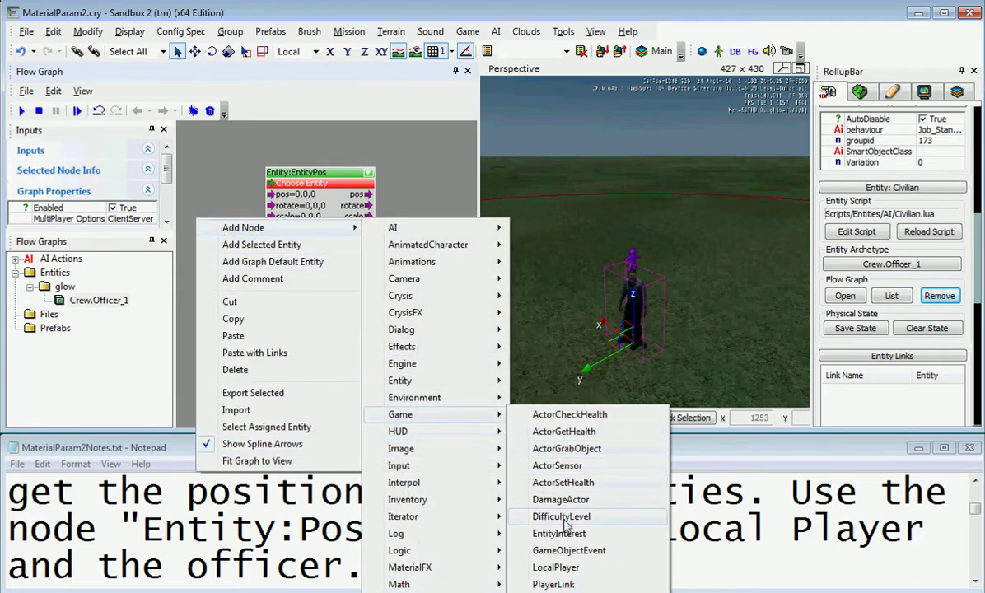
{"action": "left_click", "coordinate": [569, 571]}
{"action": "right_click_drag", "start_coordinate": [273, 294], "coordinate": [328, 286]}
{"action": "left_click_drag", "start_coordinate": [271, 219], "coordinate": [211, 172]}
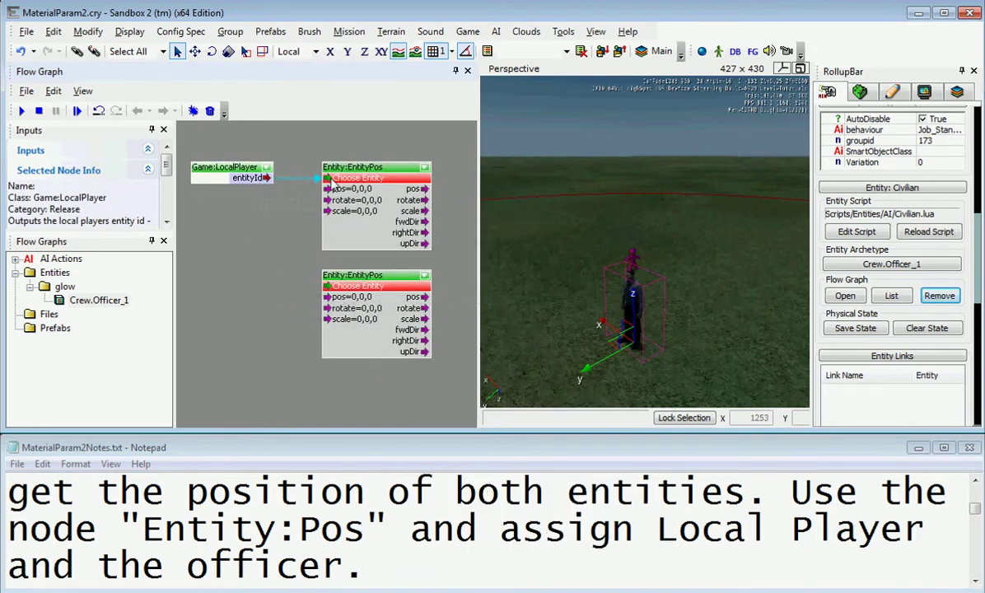
- Link LocalPlayer's entityId output to the upper EntityPos node's entity input and assign the graph entity to the lower EntityPos node
{"action": "left_click_drag", "start_coordinate": [333, 179], "coordinate": [331, 179]}
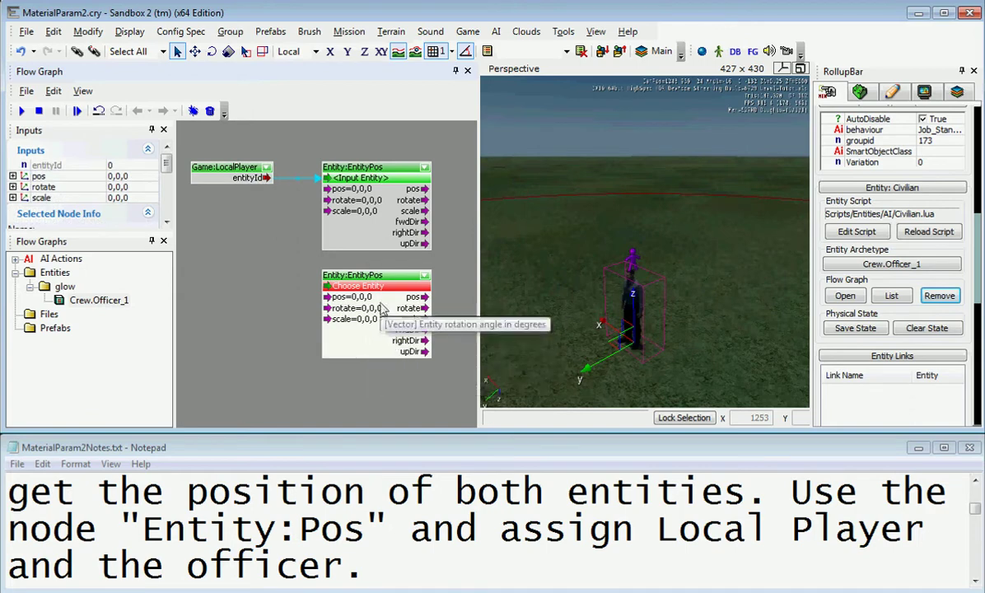
{"action": "right_click", "coordinate": [381, 300]}
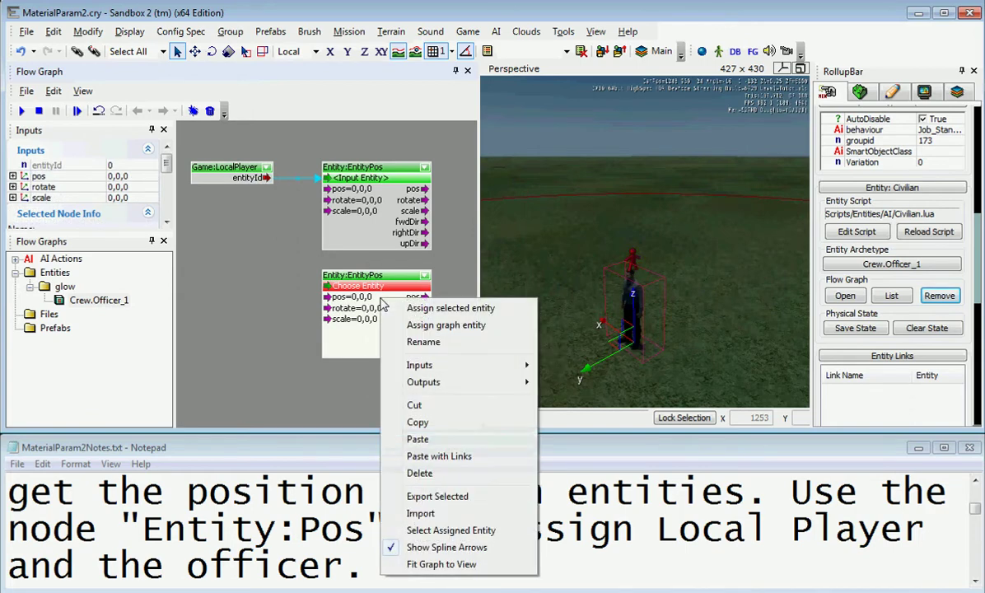
{"action": "left_click", "coordinate": [458, 323]}
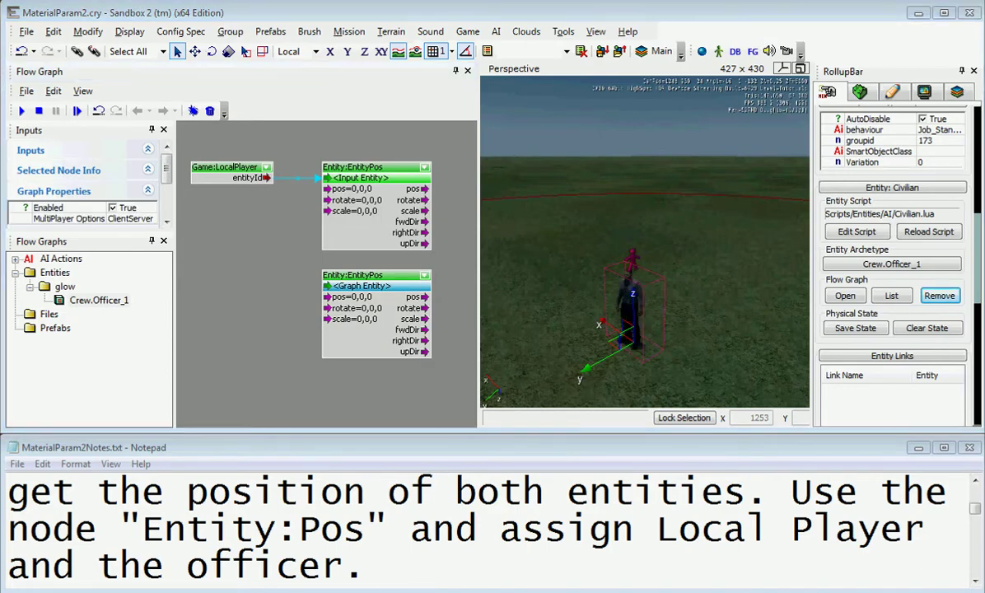
- Add a Vec3:SubVec3 node to the right of the upper EntityPos node for subtracting the two positions
{"action": "left_click", "coordinate": [978, 582]}
{"action": "left_click", "coordinate": [978, 582]}
{"action": "left_click", "coordinate": [978, 582]}
{"action": "left_click", "coordinate": [978, 582]}
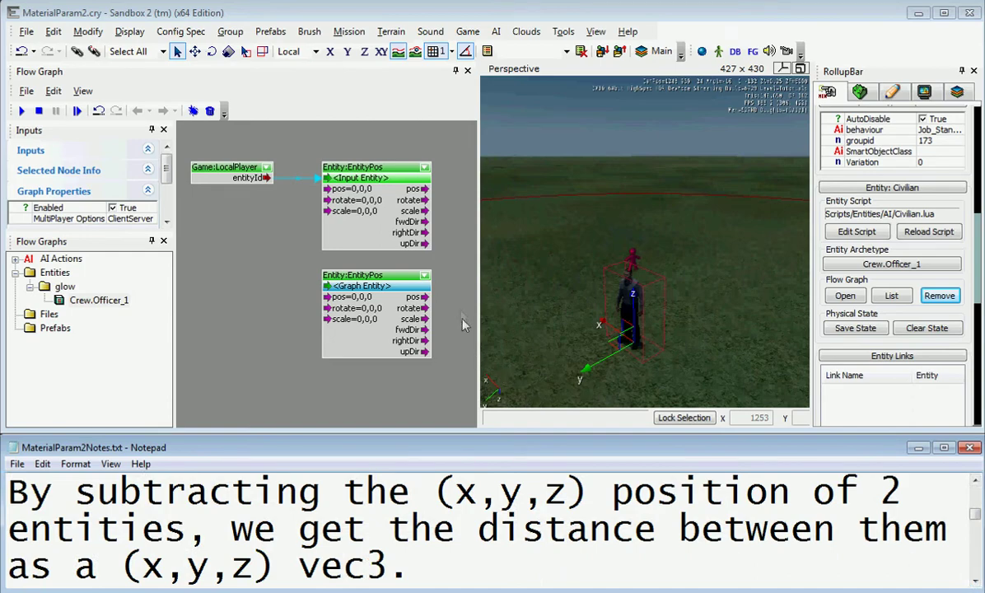
{"action": "right_click_drag", "start_coordinate": [428, 285], "coordinate": [307, 284]}
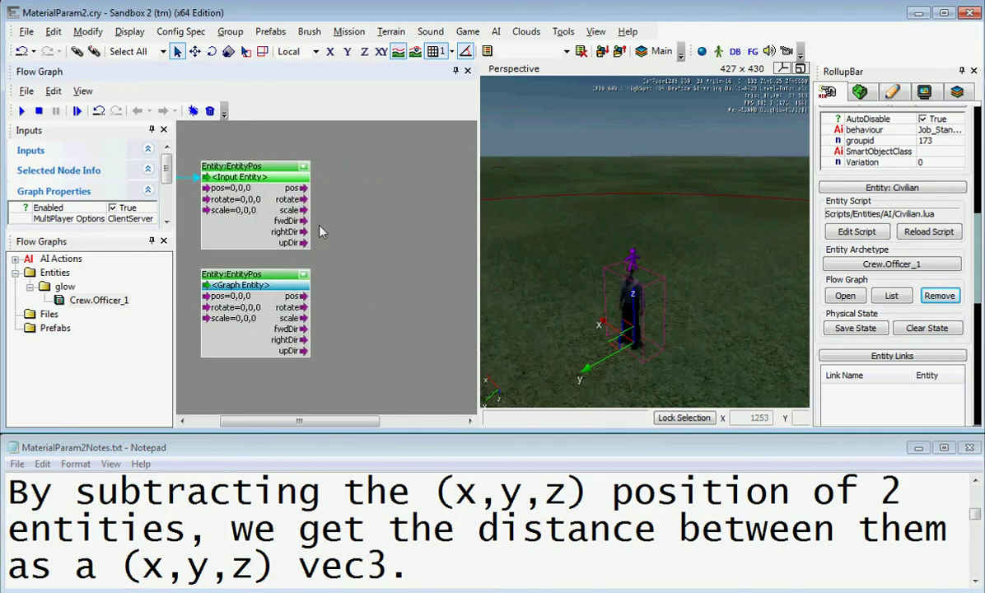
{"action": "right_click", "coordinate": [328, 170]}
{"action": "mouse_move", "coordinate": [375, 178]}
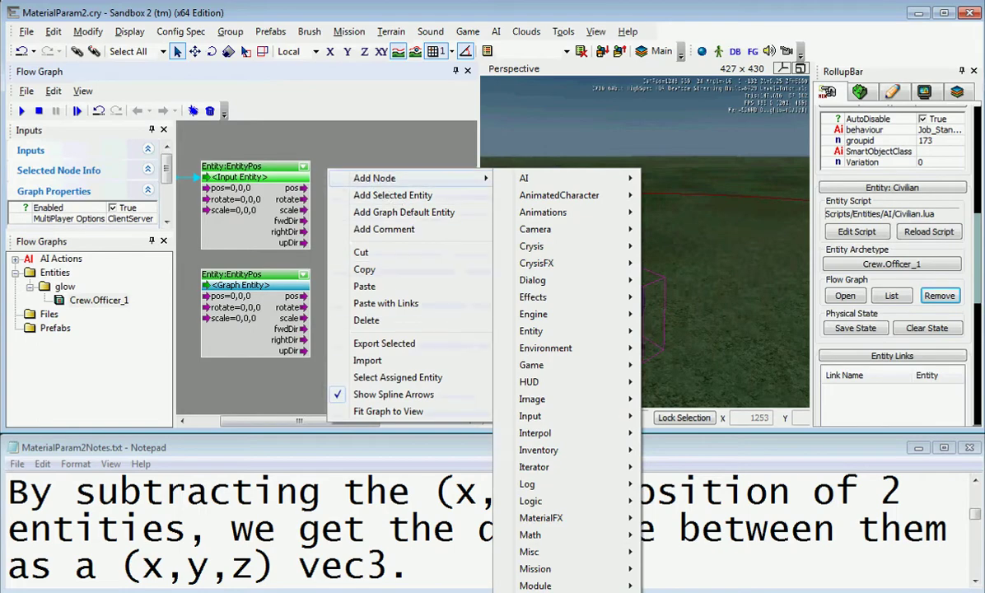
{"action": "mouse_move", "coordinate": [544, 592]}
{"action": "left_click", "coordinate": [680, 592]}
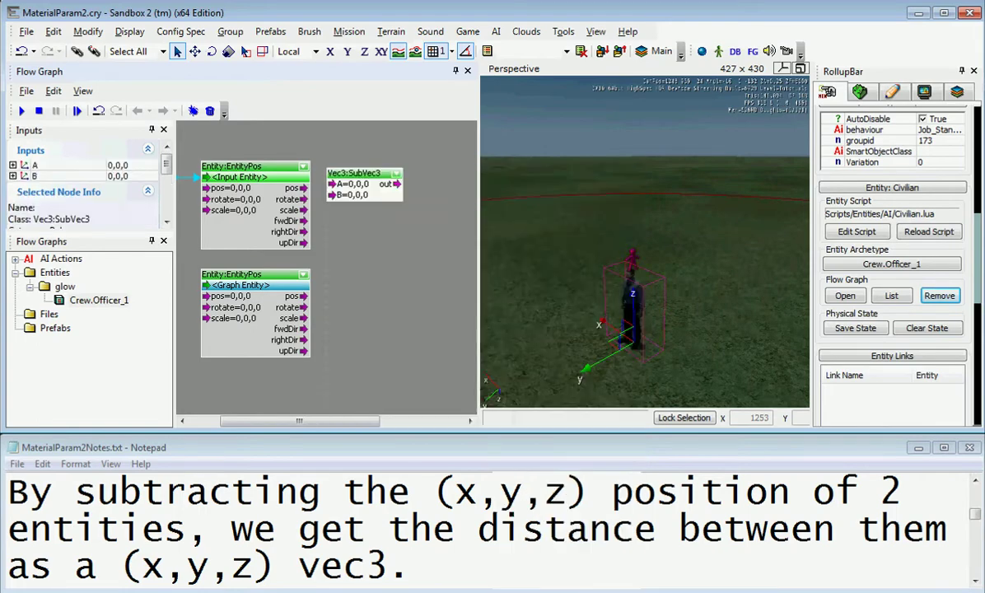
- Link the upper EntityPos node's pos output to SubVec3's A input and the lower EntityPos node's pos output to its B input
{"action": "left_click", "coordinate": [409, 285]}
{"action": "scroll", "coordinate": [370, 232], "scroll_direction": "up", "scroll_amount": 3}
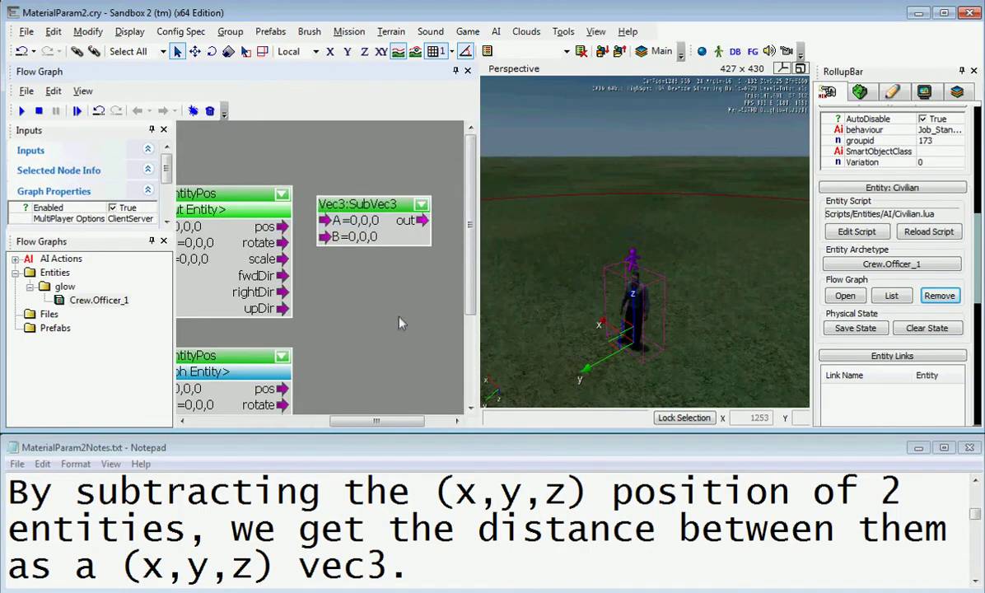
{"action": "right_click_drag", "start_coordinate": [399, 318], "coordinate": [372, 256]}
{"action": "left_click_drag", "start_coordinate": [368, 179], "coordinate": [411, 270]}
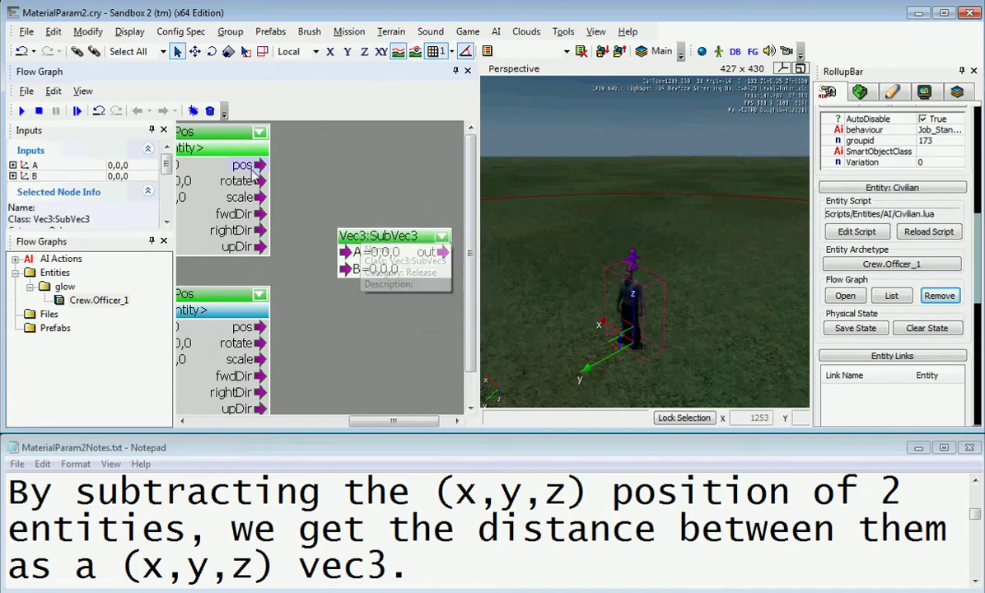
{"action": "left_click_drag", "start_coordinate": [253, 170], "coordinate": [346, 255]}
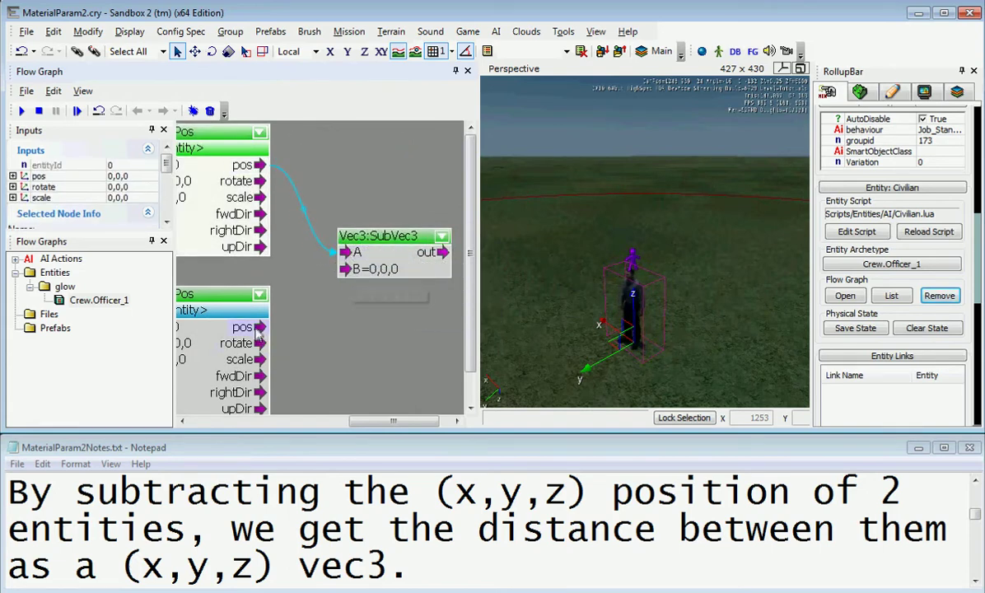
{"action": "left_click_drag", "start_coordinate": [258, 327], "coordinate": [347, 271]}
{"action": "left_click", "coordinate": [362, 299]}
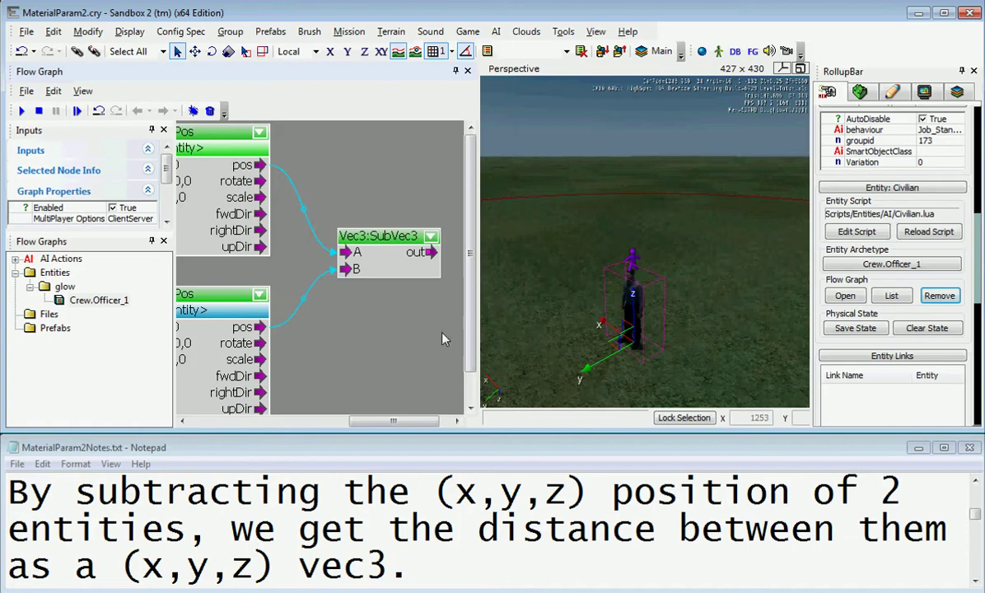
- Following the next note, add a Vec3:MagnitudeVec3 node directly below the SubVec3 node to get a straight-line distance
{"action": "scroll", "coordinate": [378, 329], "scroll_direction": "down", "scroll_amount": 2}
{"action": "scroll", "coordinate": [375, 322], "scroll_direction": "down", "scroll_amount": 2}
{"action": "middle_click_drag", "start_coordinate": [375, 322], "coordinate": [440, 304]}
{"action": "left_click", "coordinate": [974, 583]}
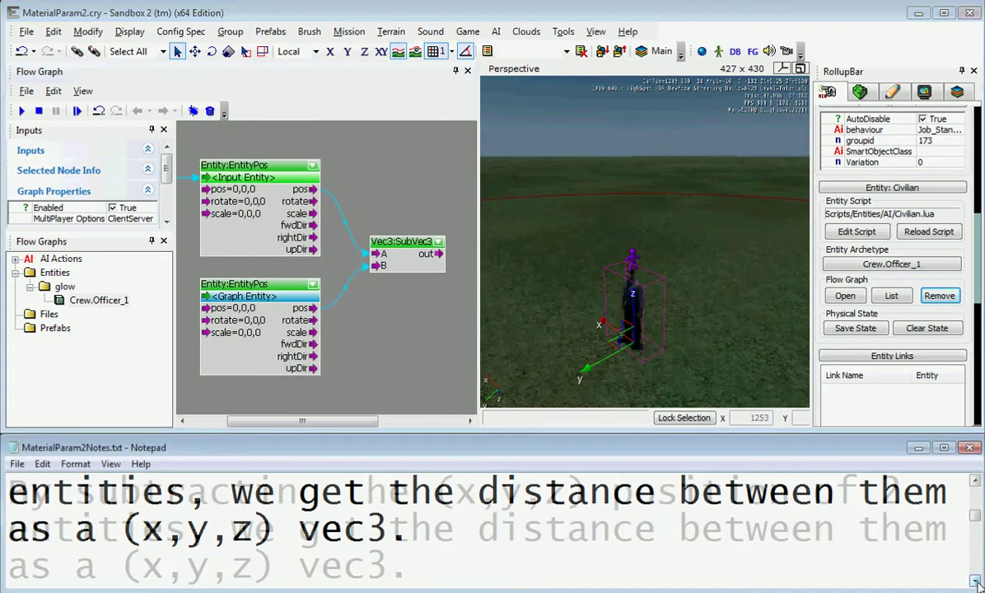
{"action": "left_click", "coordinate": [974, 583]}
{"action": "left_click", "coordinate": [974, 582]}
{"action": "left_click", "coordinate": [975, 583]}
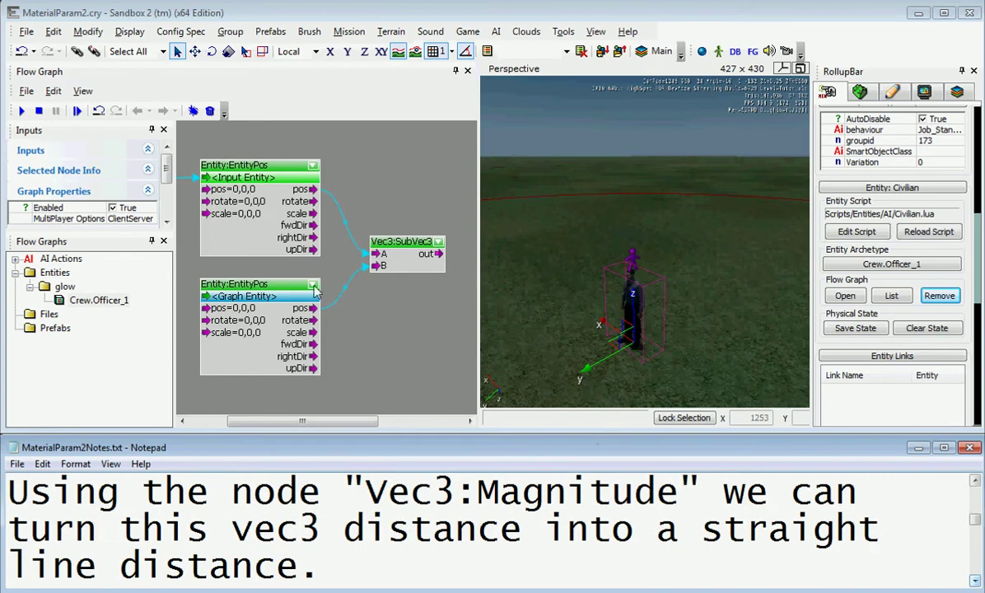
{"action": "right_click", "coordinate": [370, 299]}
{"action": "mouse_move", "coordinate": [420, 305]}
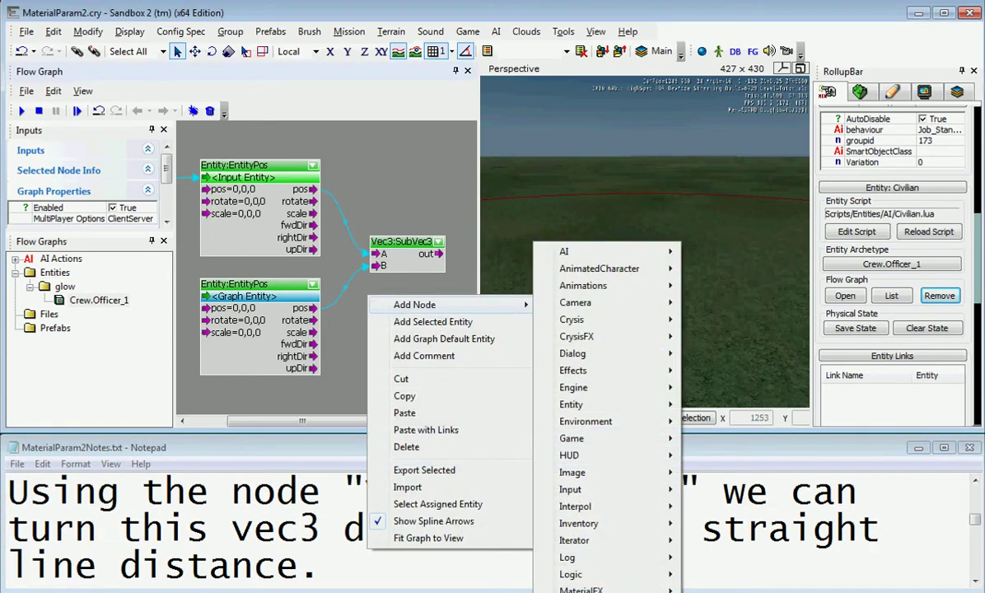
{"action": "left_click", "coordinate": [725, 592]}
{"action": "middle_click_drag", "start_coordinate": [409, 348], "coordinate": [358, 331]}
{"action": "middle_click_drag", "start_coordinate": [423, 272], "coordinate": [401, 268]}
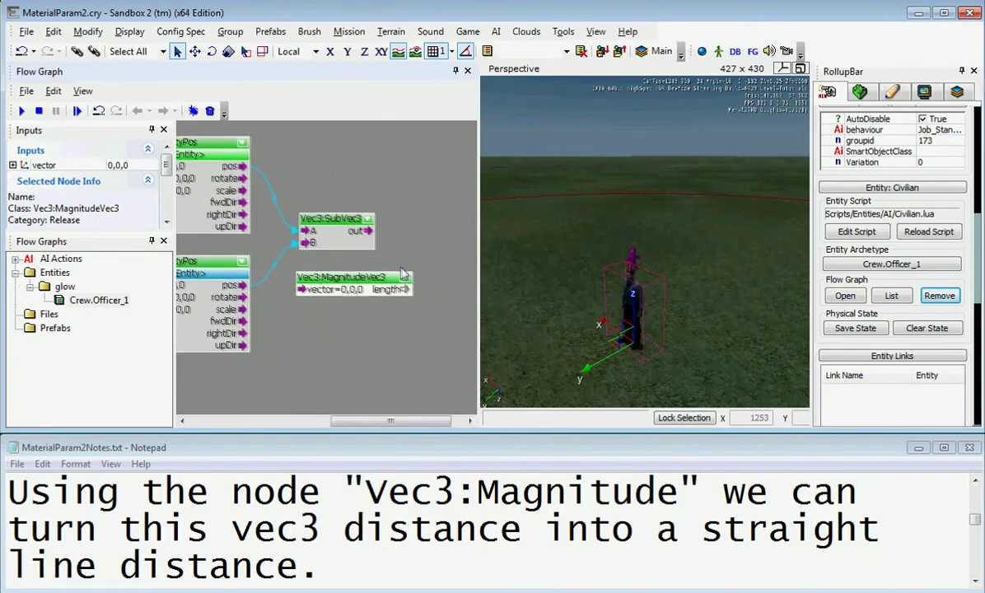
- Link the SubVec3 node's out output to the MagnitudeVec3 node's vector input
{"action": "scroll", "coordinate": [401, 274], "scroll_direction": "up", "scroll_amount": 3}
{"action": "left_click", "coordinate": [399, 257]}
{"action": "left_click_drag", "start_coordinate": [358, 215], "coordinate": [259, 301]}
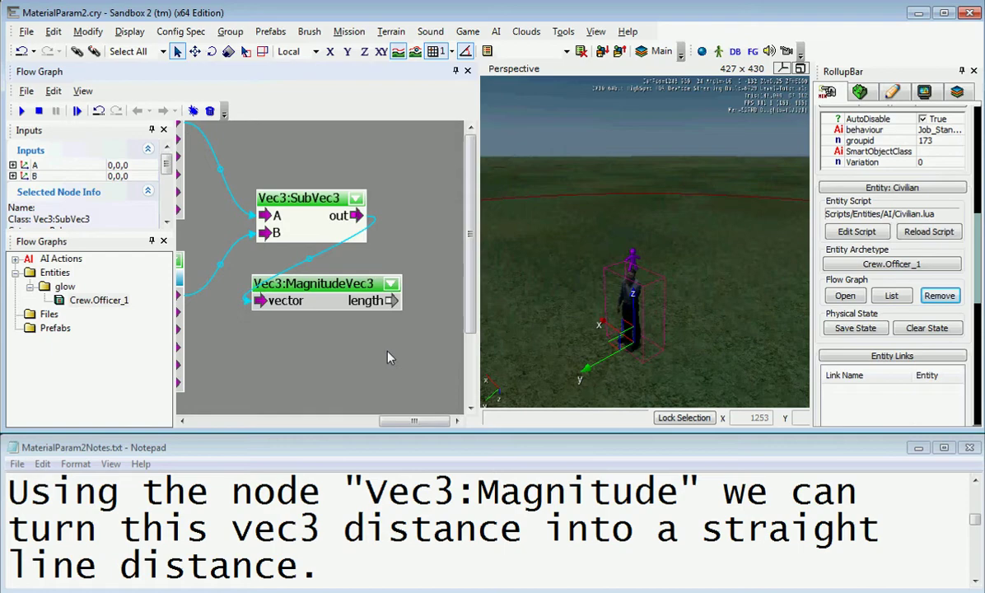
{"action": "left_click", "coordinate": [362, 328]}
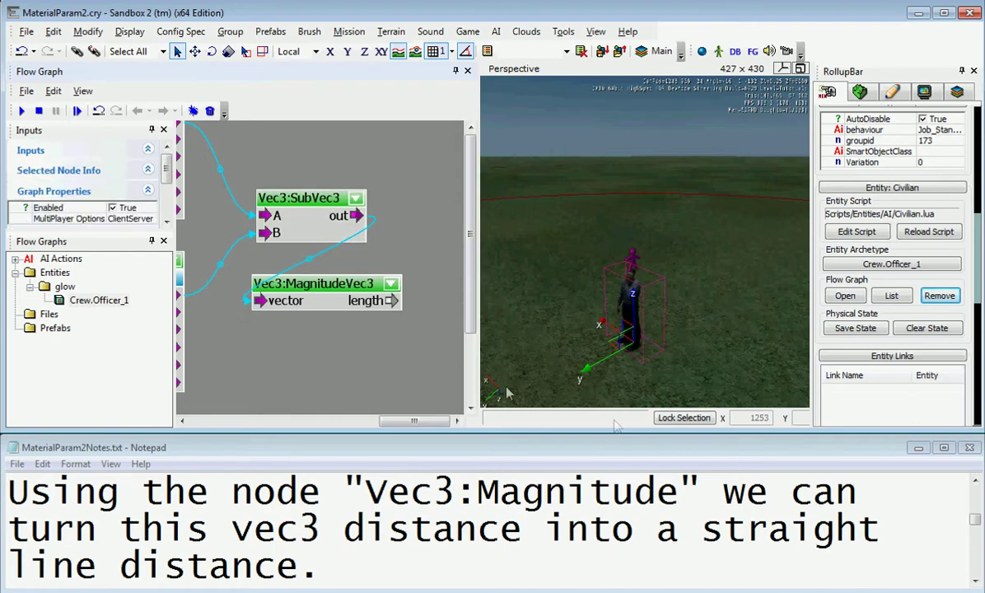
- Following the next note, add a Math:Reciprocal node below the MagnitudeVec3 node to invert the distance
{"action": "left_click", "coordinate": [973, 581]}
{"action": "left_click", "coordinate": [973, 581]}
{"action": "left_click", "coordinate": [973, 581]}
{"action": "left_click", "coordinate": [973, 581]}
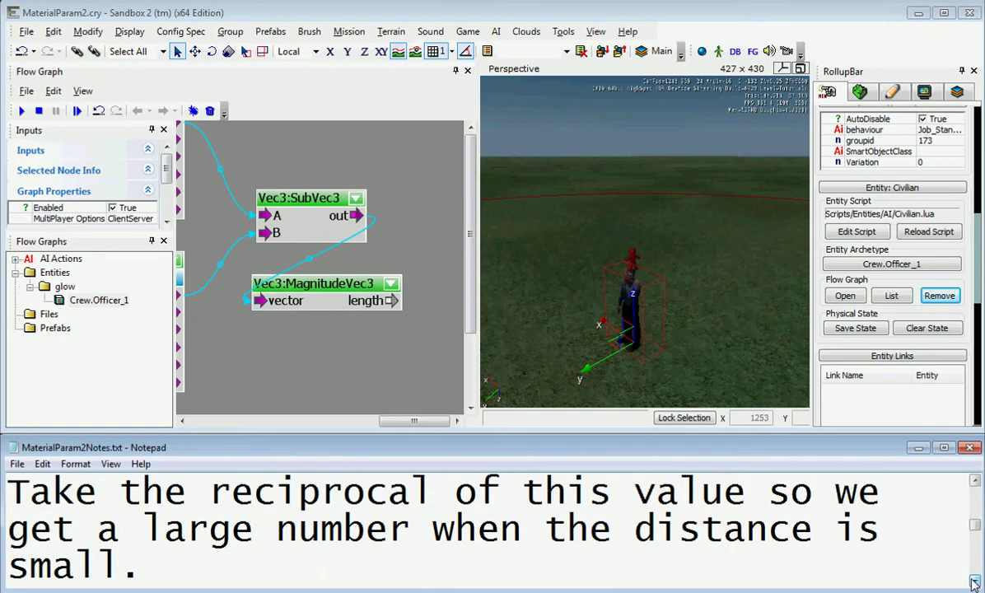
{"action": "right_click_drag", "start_coordinate": [350, 366], "coordinate": [314, 298]}
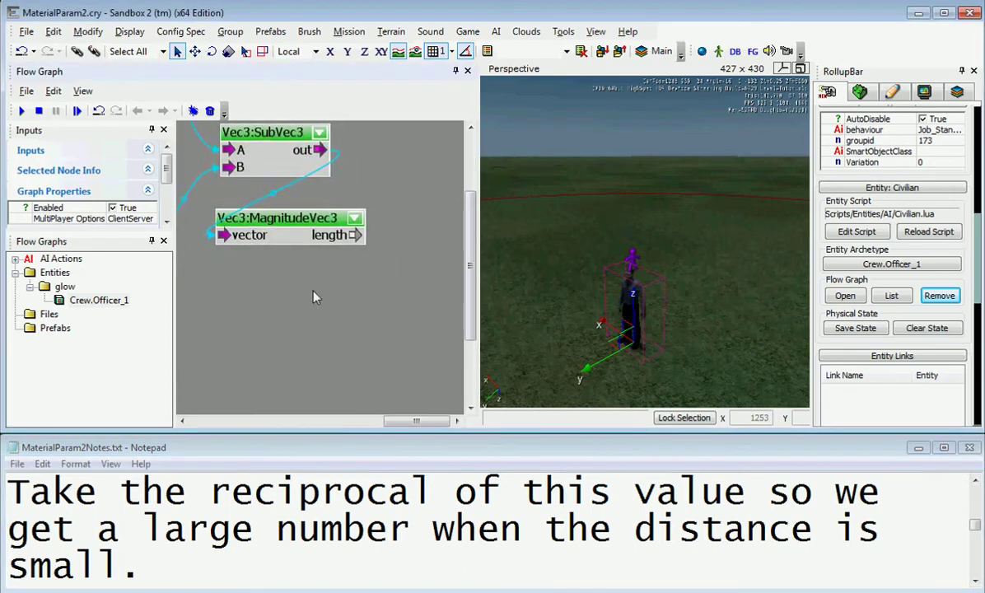
{"action": "right_click", "coordinate": [254, 279]}
{"action": "mouse_move", "coordinate": [371, 282]}
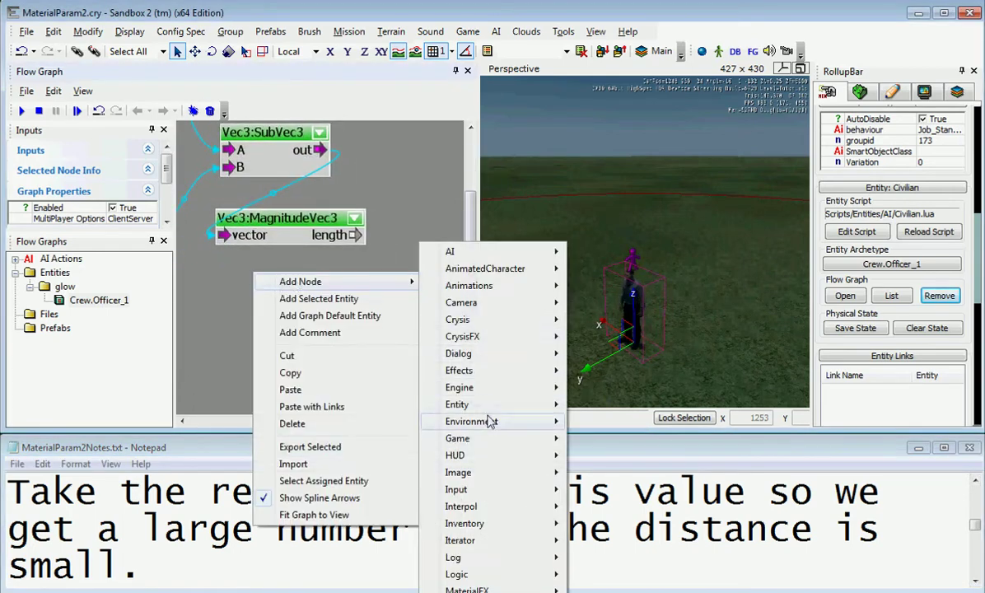
{"action": "mouse_move", "coordinate": [488, 447]}
{"action": "mouse_move", "coordinate": [486, 592]}
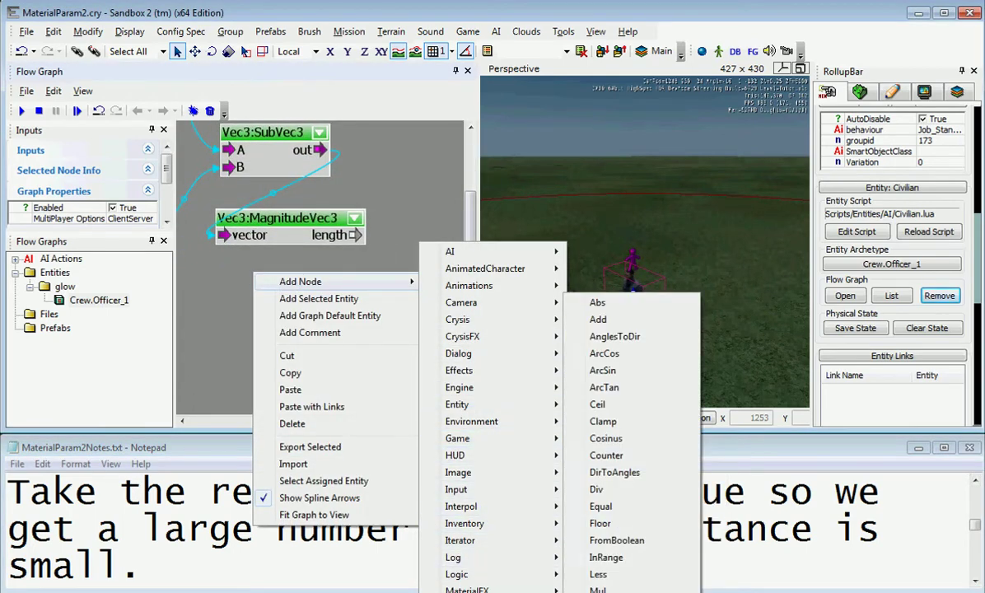
{"action": "left_click", "coordinate": [614, 592]}
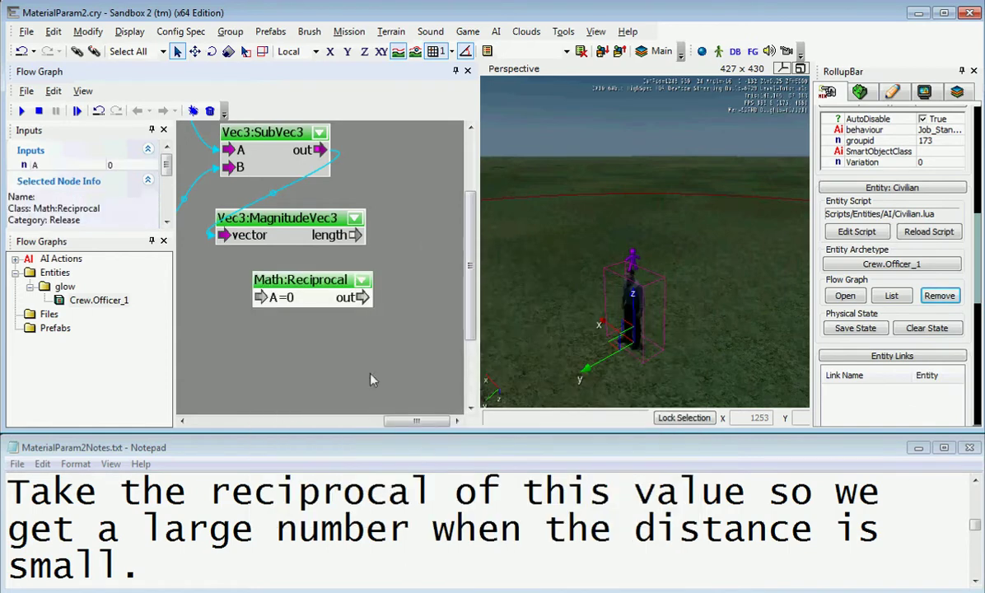
- Link MagnitudeVec3's length output to the Reciprocal node's A input and align the Reciprocal node beneath MagnitudeVec3
{"action": "left_click", "coordinate": [348, 329]}
{"action": "left_click_drag", "start_coordinate": [368, 229], "coordinate": [287, 281]}
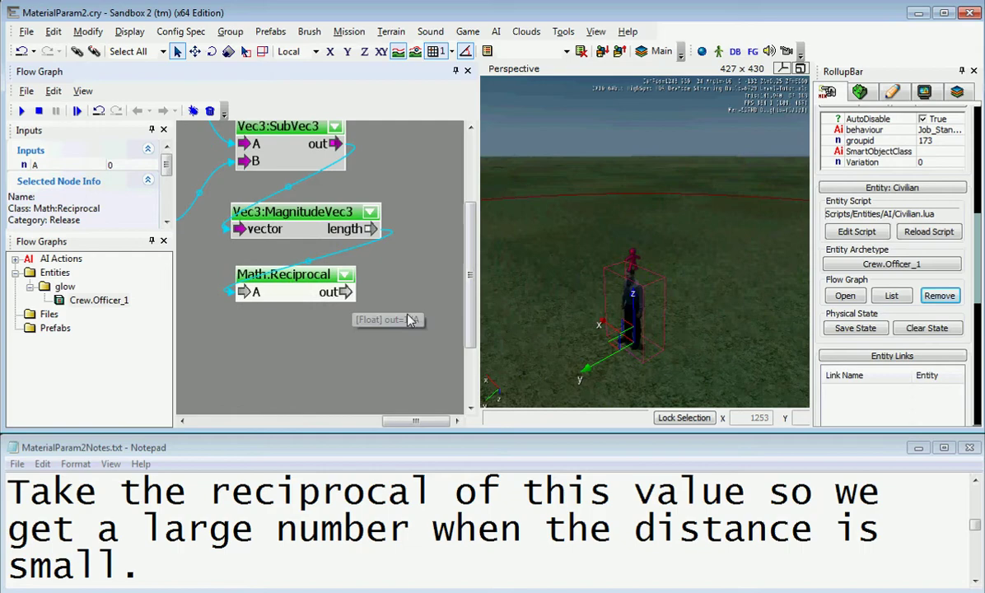
{"action": "scroll", "coordinate": [379, 311], "scroll_direction": "down", "scroll_amount": 3}
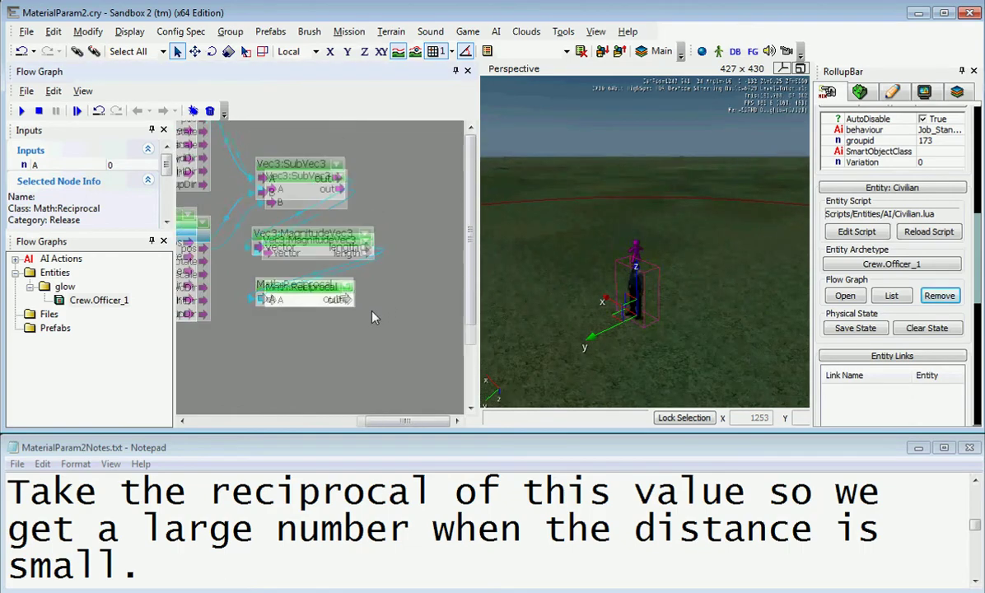
- Following the next note, add a Math:Mul node and place it directly below the Reciprocal node
{"action": "left_click", "coordinate": [976, 583]}
{"action": "left_click", "coordinate": [976, 583]}
{"action": "left_click", "coordinate": [976, 583]}
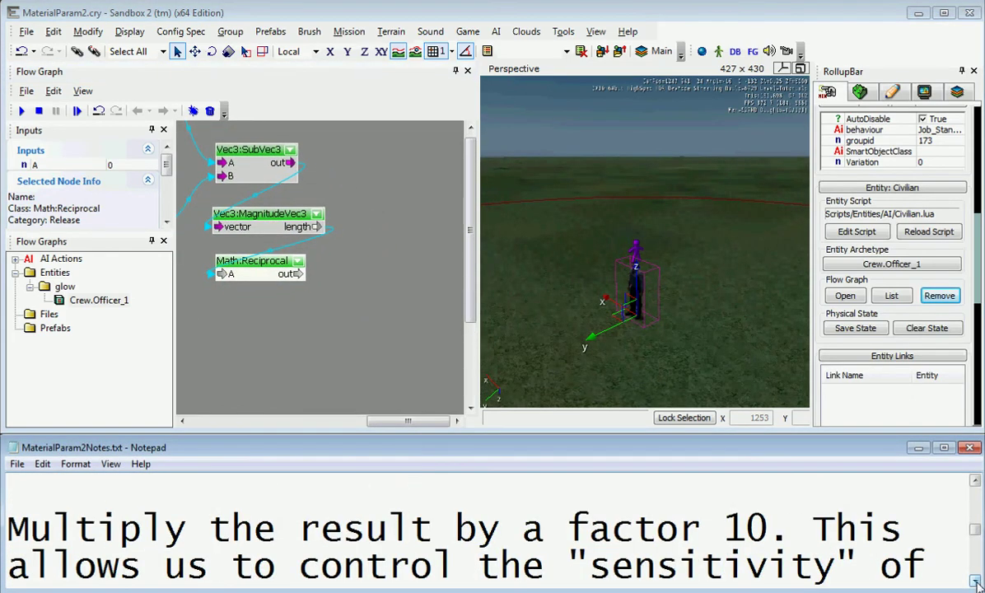
{"action": "left_click", "coordinate": [976, 582]}
{"action": "left_click", "coordinate": [236, 305]}
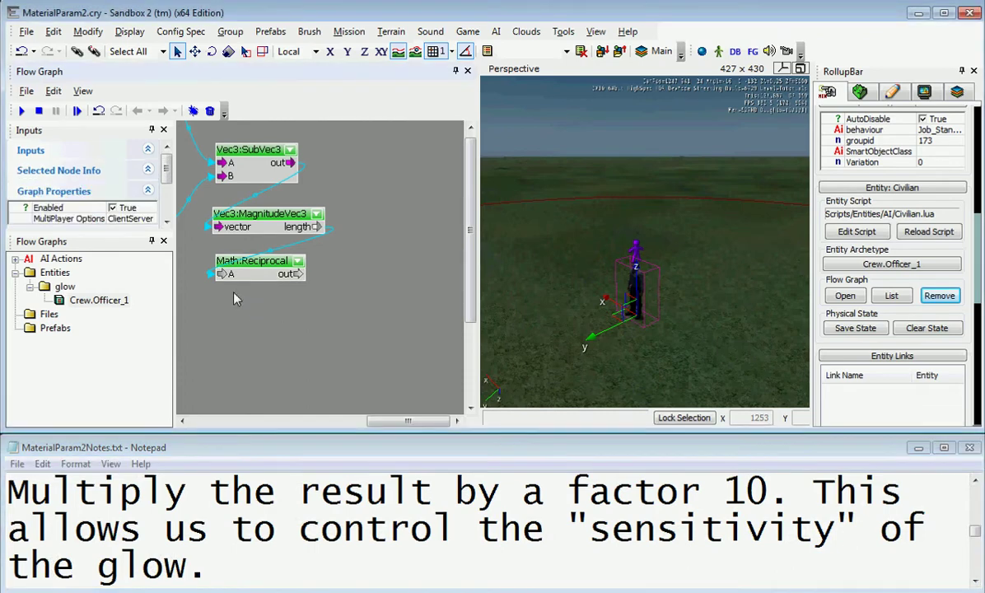
{"action": "right_click", "coordinate": [320, 172]}
{"action": "mouse_move", "coordinate": [346, 179]}
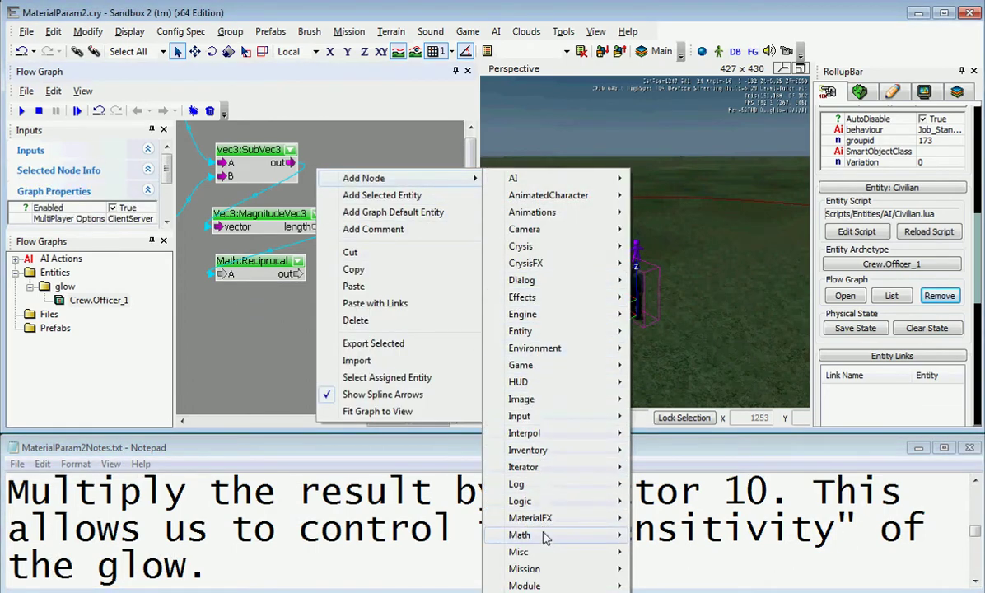
{"action": "mouse_move", "coordinate": [544, 537]}
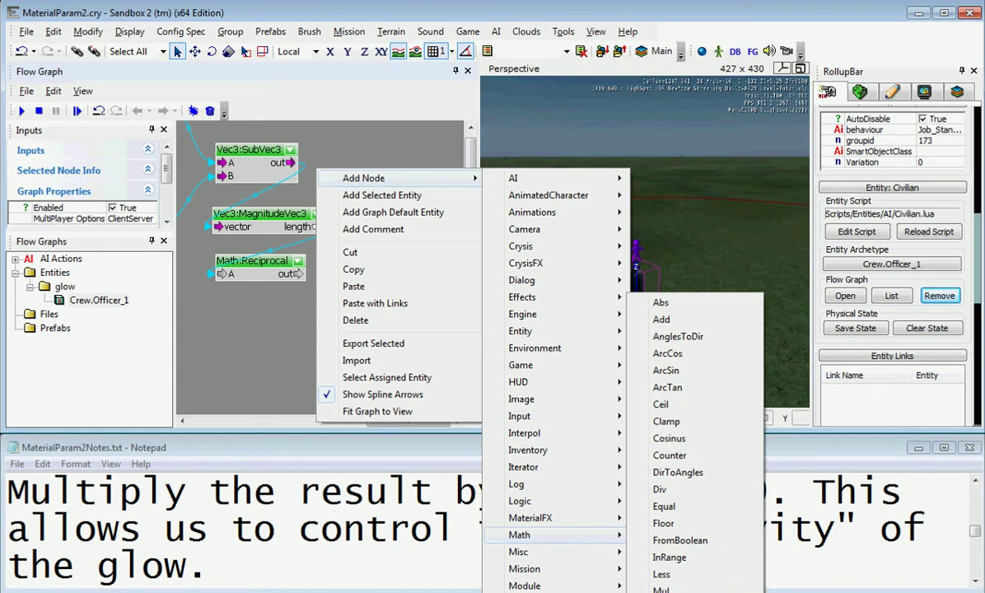
{"action": "left_click", "coordinate": [663, 590]}
{"action": "left_click_drag", "start_coordinate": [353, 186], "coordinate": [251, 318]}
- Link the Reciprocal node's out output to Math:Mul's A input and set Math:Mul's B input to 10
{"action": "left_click_drag", "start_coordinate": [291, 278], "coordinate": [230, 321]}
{"action": "left_click", "coordinate": [313, 365]}
{"action": "left_click", "coordinate": [250, 313]}
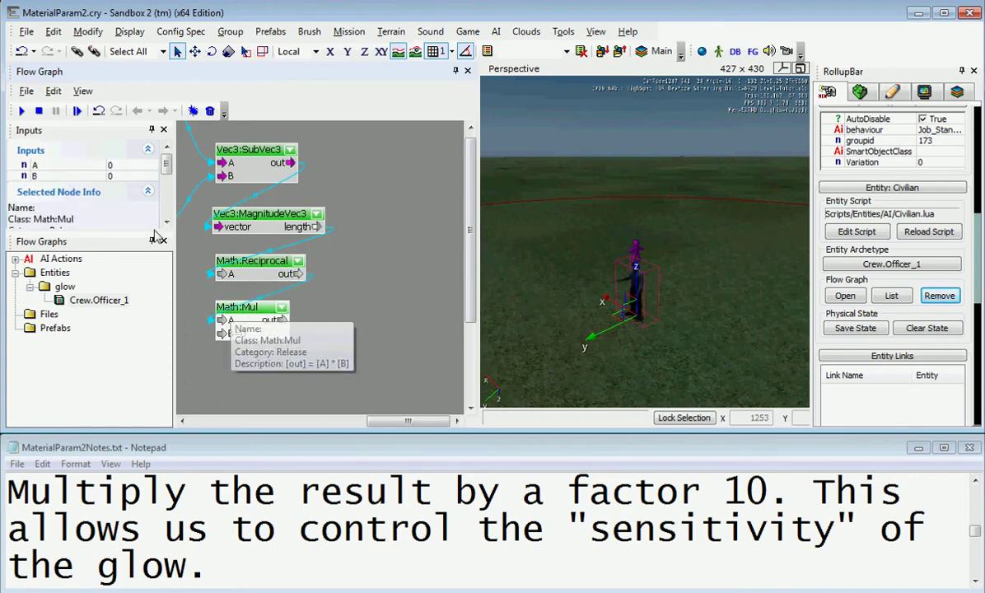
{"action": "left_click", "coordinate": [115, 175]}
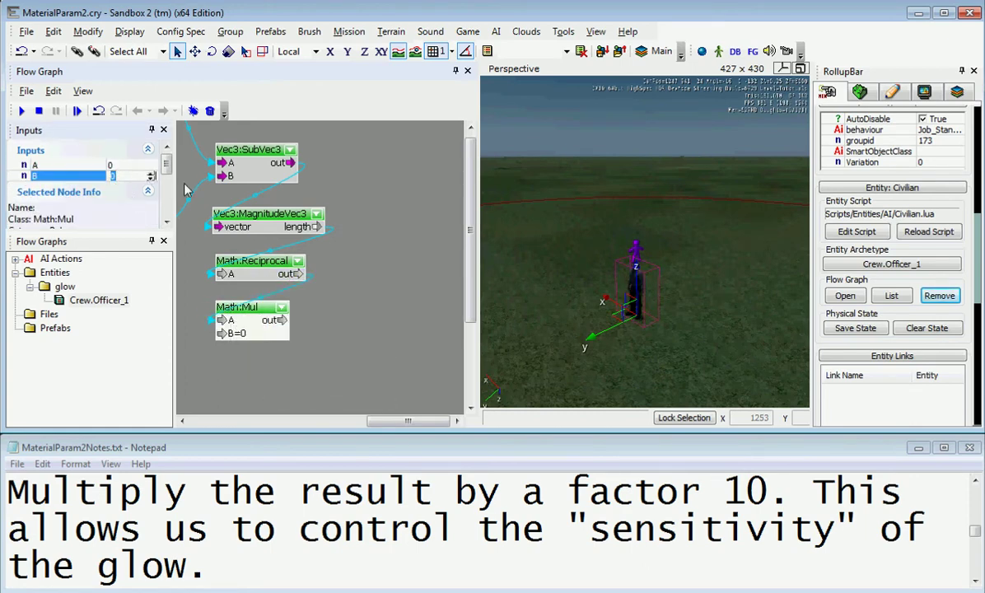
{"action": "type", "text": "10"}
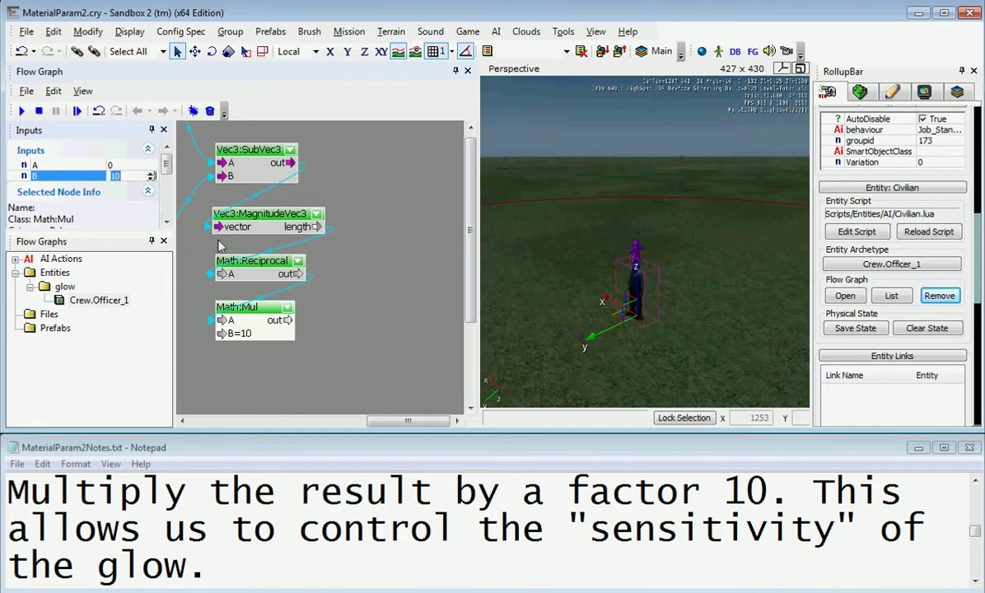
{"action": "left_click", "coordinate": [261, 360]}
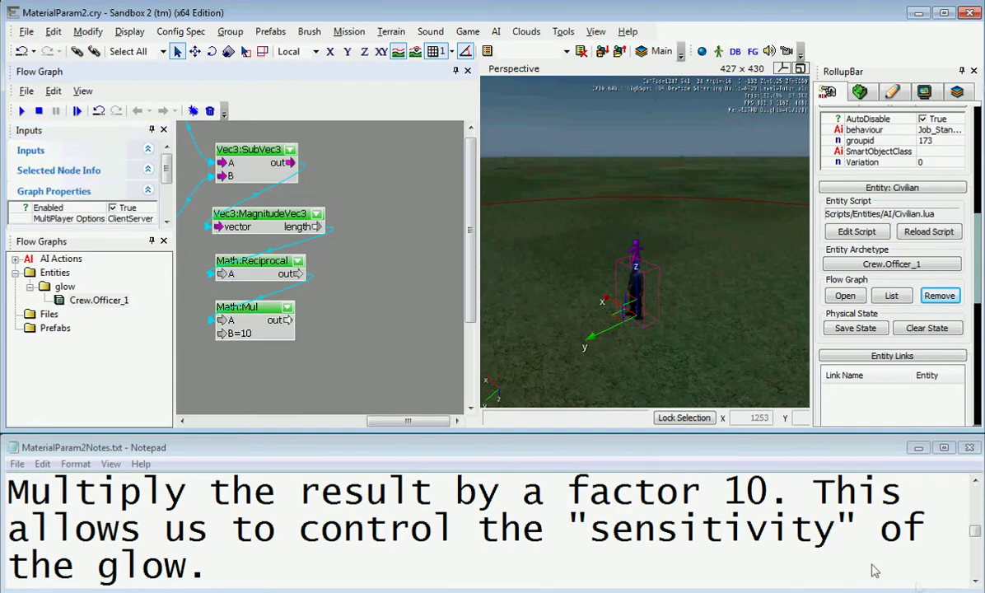
- Following the next note, add an Entity:MaterialParam node to the right of the vector and math nodes
{"action": "left_click", "coordinate": [974, 580]}
{"action": "left_click", "coordinate": [974, 581]}
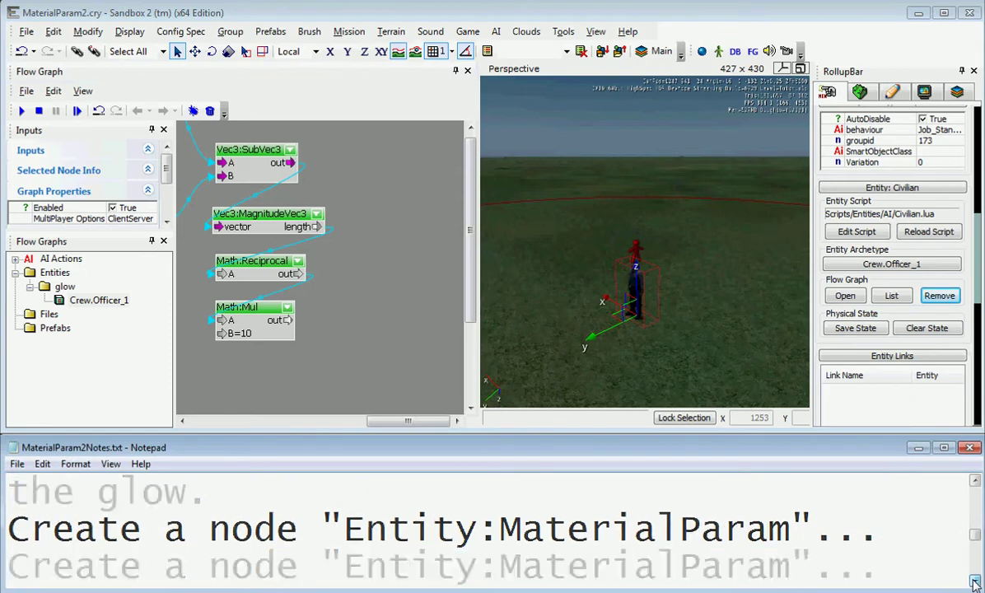
{"action": "left_click", "coordinate": [975, 581]}
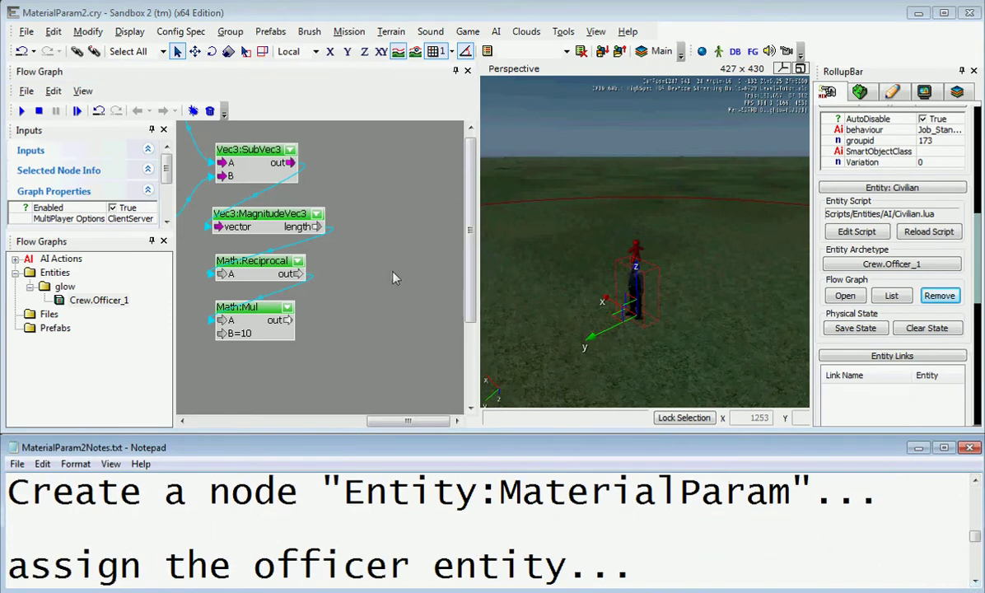
{"action": "right_click_drag", "start_coordinate": [394, 279], "coordinate": [308, 270]}
{"action": "right_click", "coordinate": [308, 175]}
{"action": "mouse_move", "coordinate": [326, 188]}
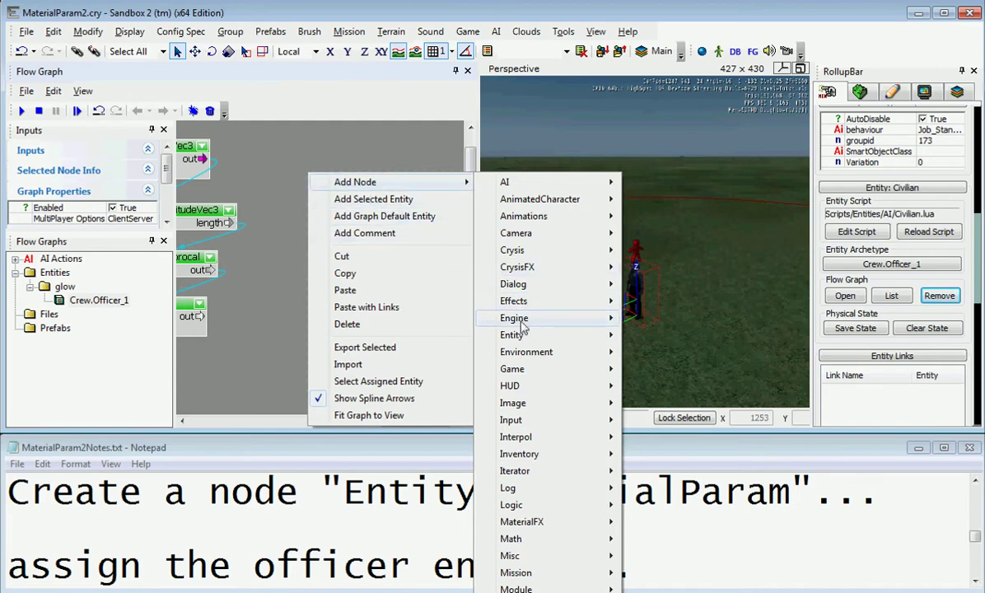
{"action": "mouse_move", "coordinate": [550, 338]}
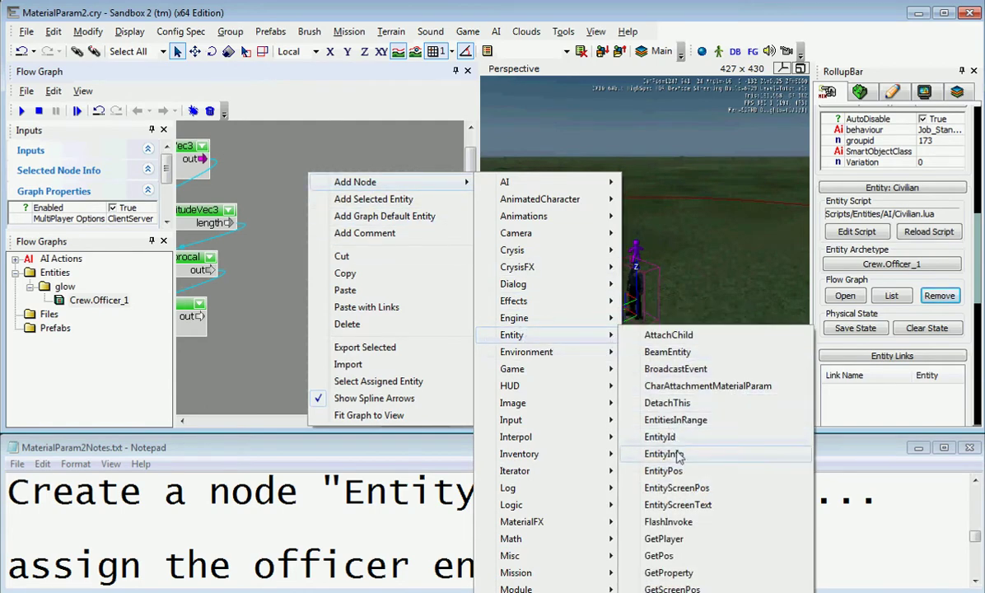
{"action": "left_click", "coordinate": [672, 592]}
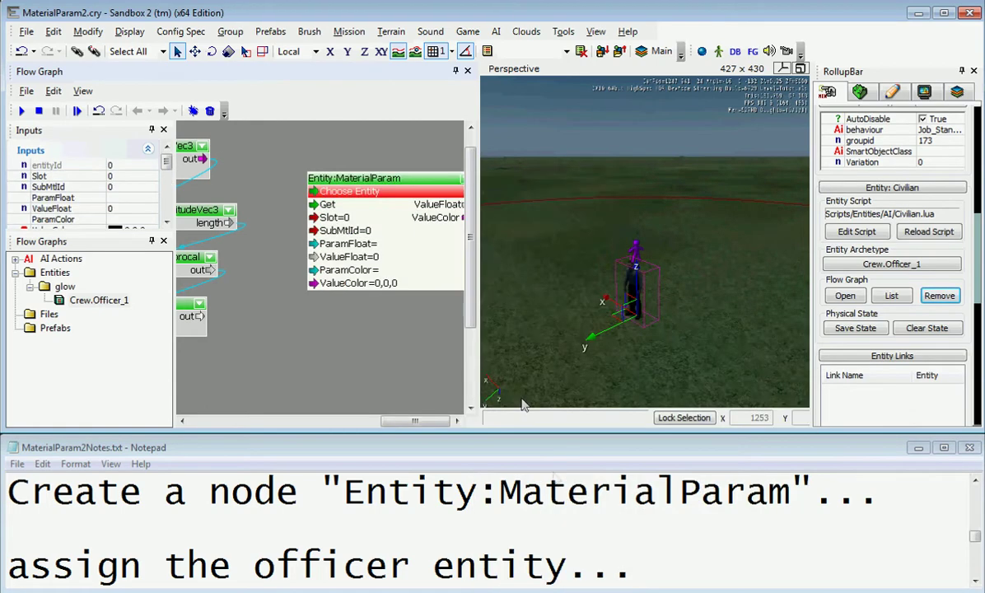
{"action": "right_click_drag", "start_coordinate": [410, 325], "coordinate": [372, 260]}
{"action": "scroll", "coordinate": [375, 323], "scroll_direction": "down", "scroll_amount": 2}
{"action": "scroll", "coordinate": [372, 317], "scroll_direction": "down", "scroll_amount": 1}
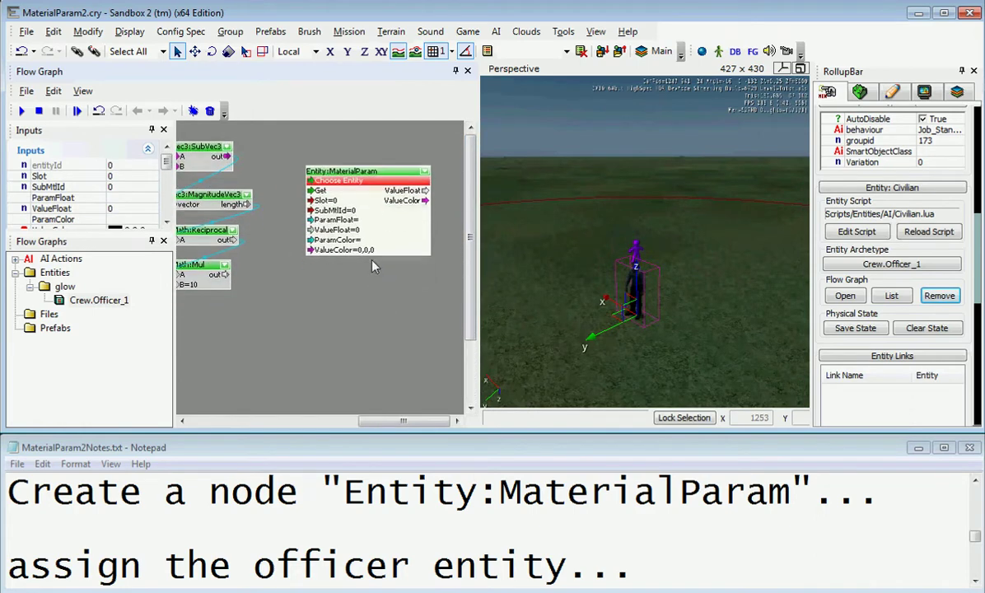
- Move the MaterialParam node down beside the Math:Mul node and assign the graph entity to it
{"action": "left_click", "coordinate": [375, 261]}
{"action": "left_click_drag", "start_coordinate": [390, 242], "coordinate": [395, 334]}
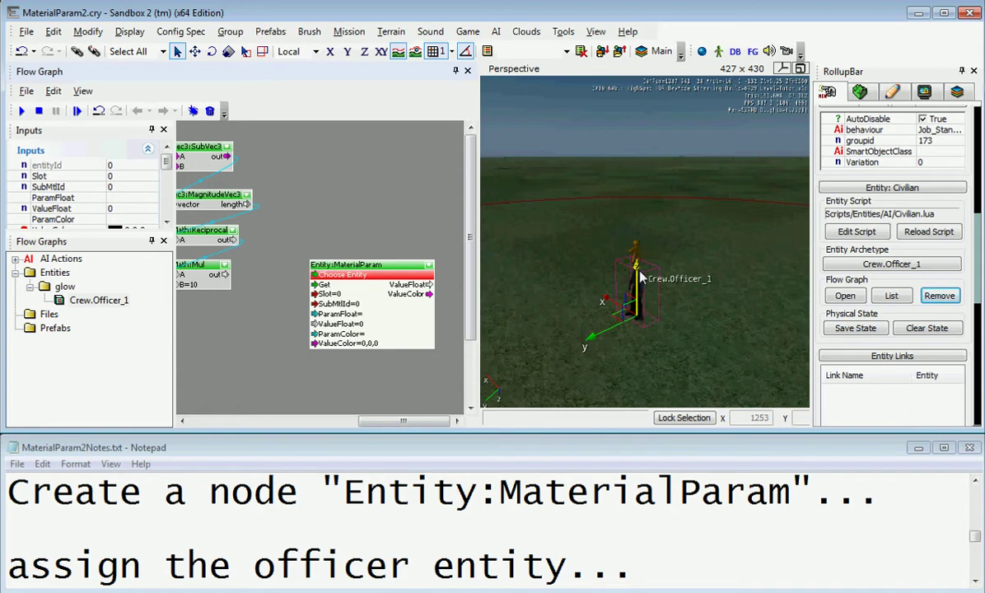
{"action": "right_click", "coordinate": [396, 276]}
{"action": "left_click", "coordinate": [405, 234]}
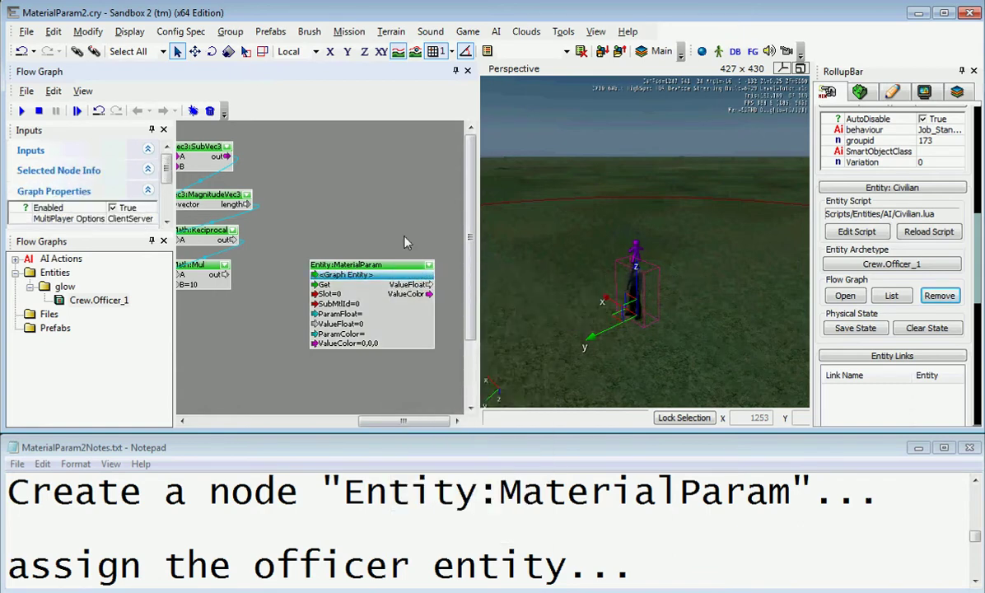
- Advance the notes to the instruction on finding the officer's sub-material ID
{"action": "left_click", "coordinate": [975, 582]}
{"action": "left_click", "coordinate": [974, 582]}
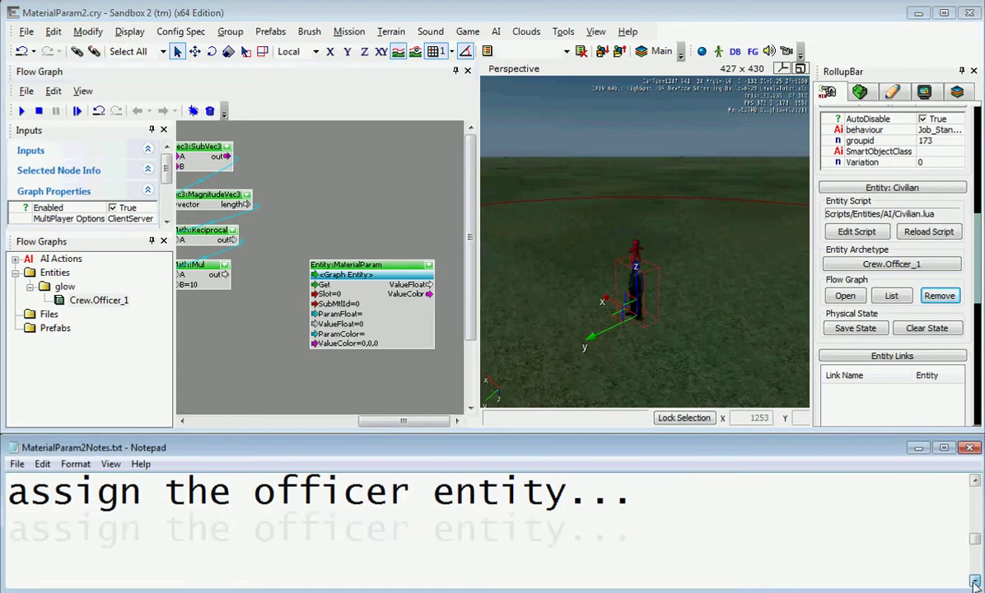
{"action": "left_click", "coordinate": [975, 583]}
{"action": "left_click", "coordinate": [974, 582]}
{"action": "left_click", "coordinate": [974, 581]}
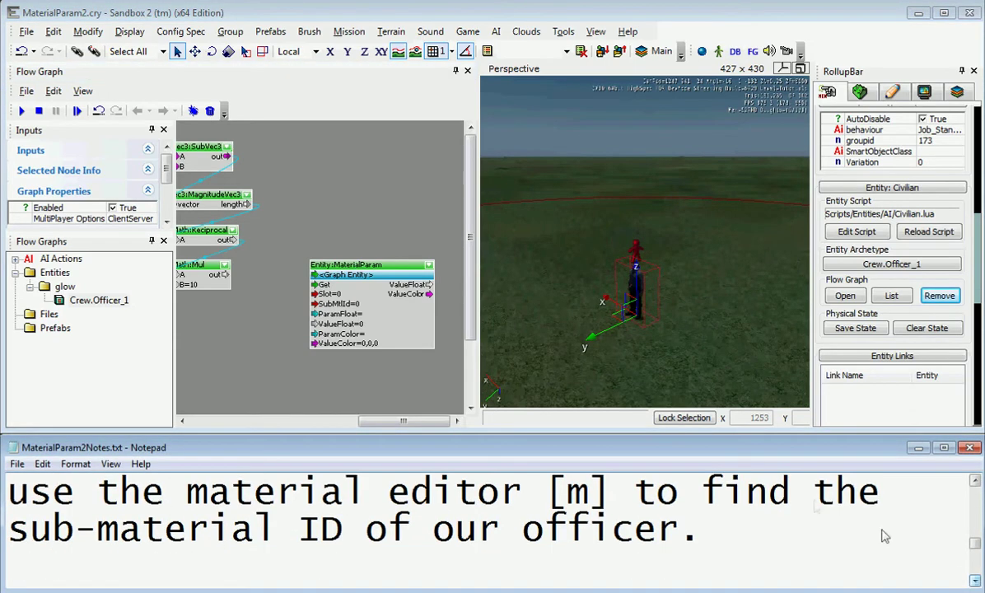
- Open the Material Editor and filter its material list to those used in the level
{"action": "left_click", "coordinate": [380, 385]}
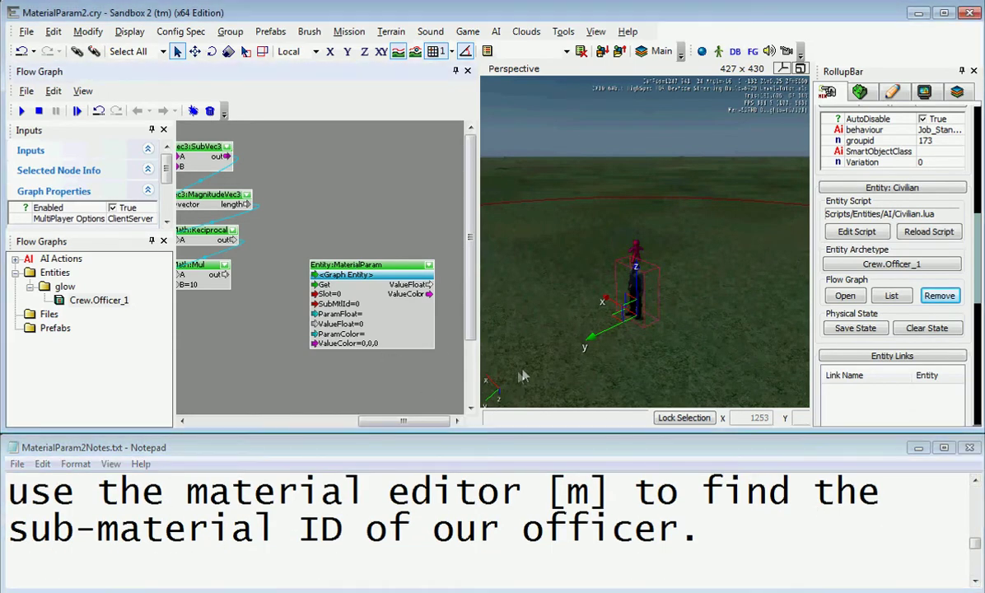
{"action": "right_click_drag", "start_coordinate": [522, 370], "coordinate": [524, 368]}
{"action": "key", "text": "m"}
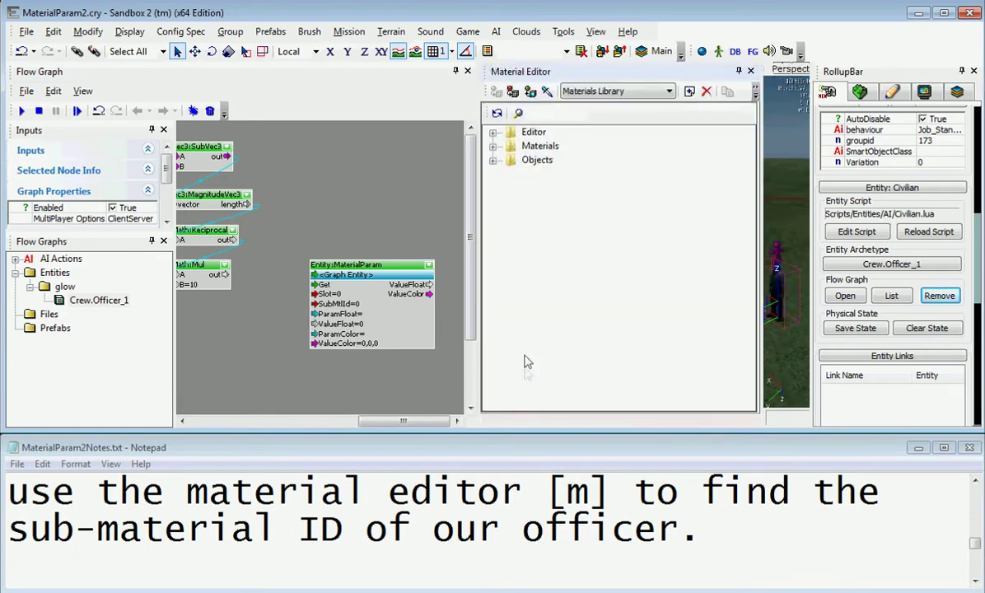
{"action": "left_click", "coordinate": [597, 92]}
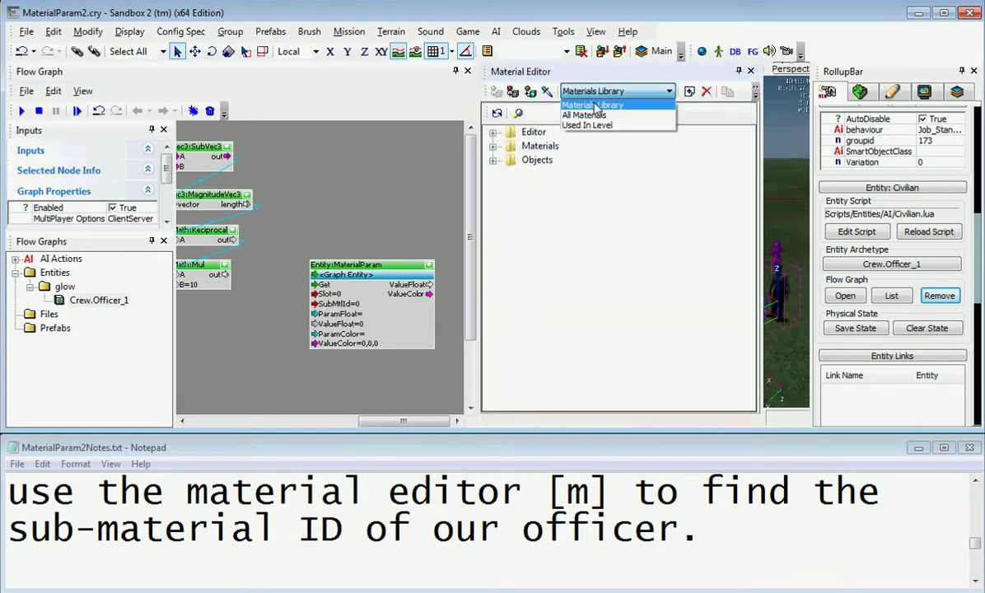
{"action": "left_click", "coordinate": [588, 125]}
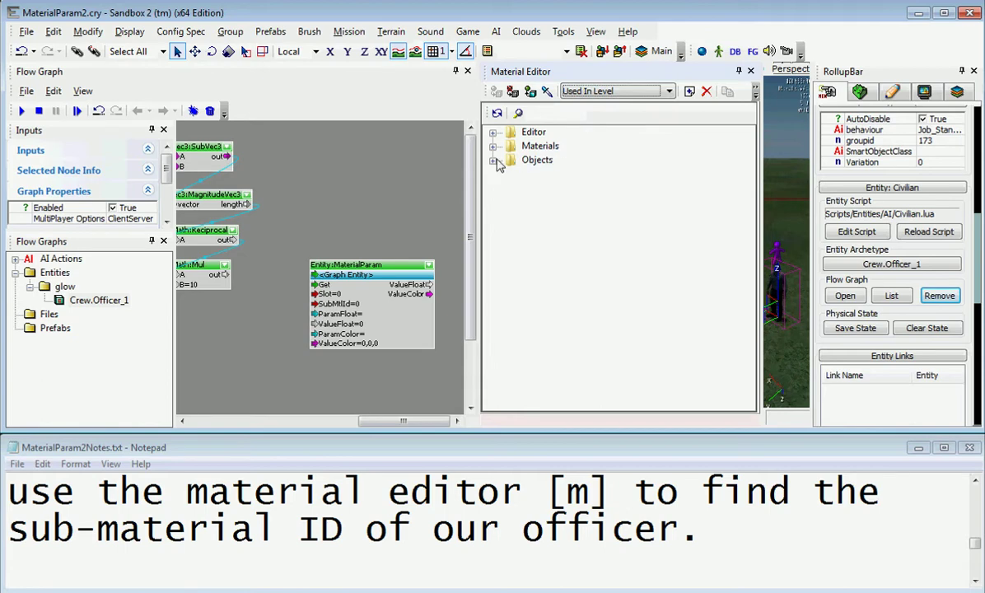
- Find the Officer material under Objects/Characters/Human/US/officer and select its Body sub-material to read its ID
{"action": "left_click", "coordinate": [494, 160]}
{"action": "left_click", "coordinate": [511, 174]}
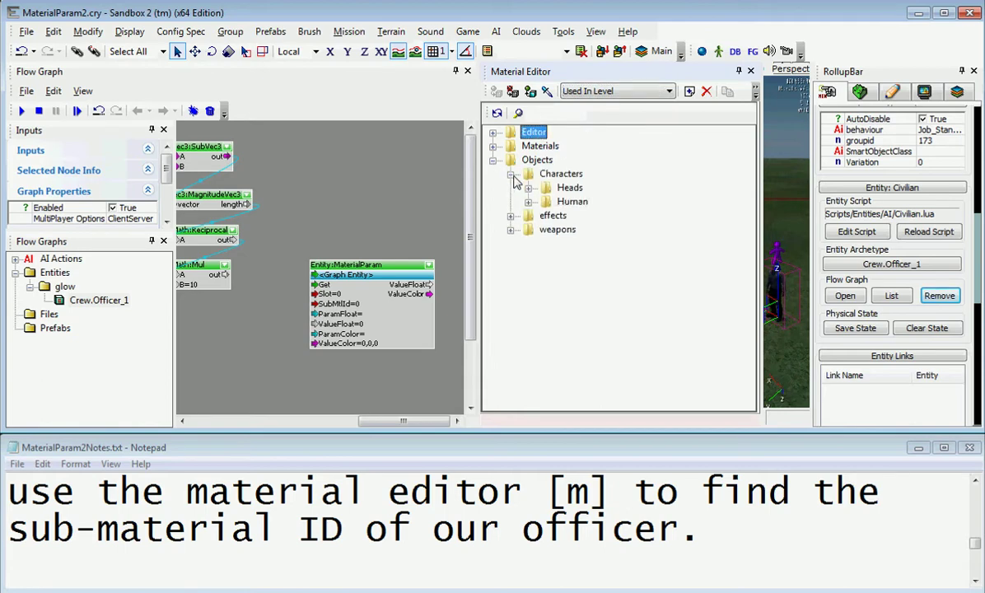
{"action": "left_click", "coordinate": [528, 202]}
{"action": "left_click", "coordinate": [546, 243]}
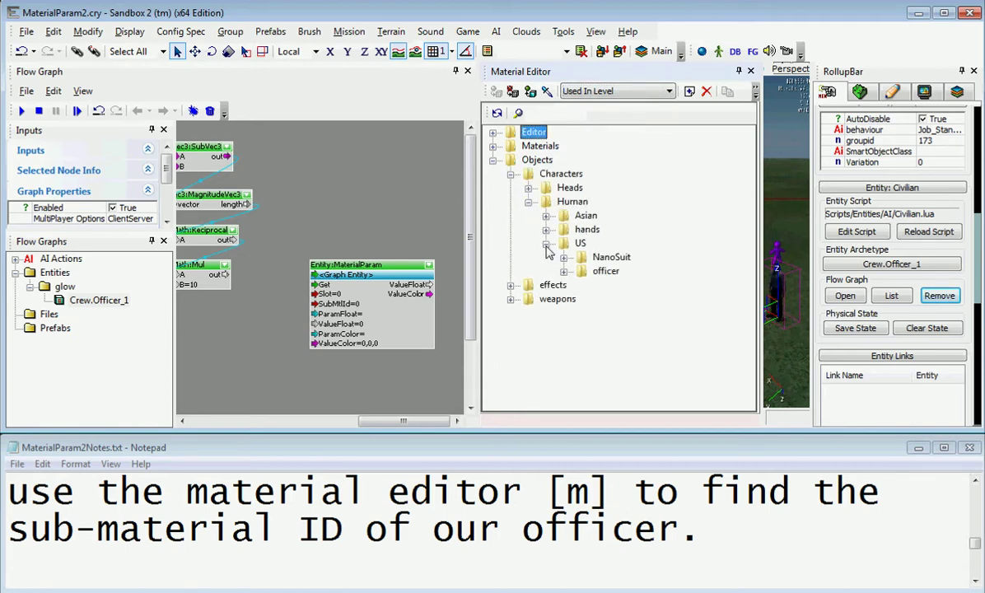
{"action": "left_click", "coordinate": [564, 271]}
{"action": "left_click", "coordinate": [581, 300]}
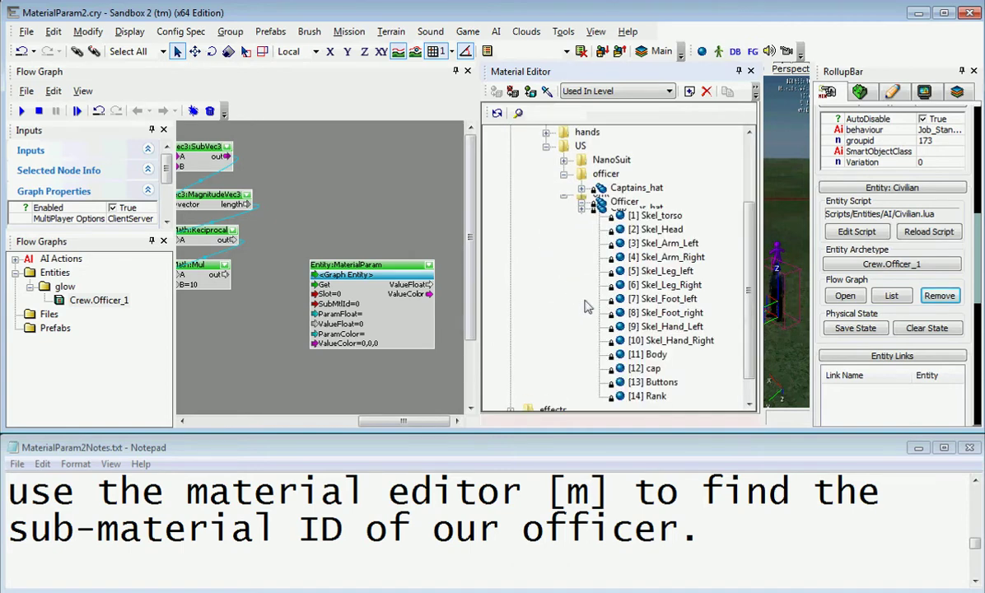
{"action": "left_click", "coordinate": [651, 355]}
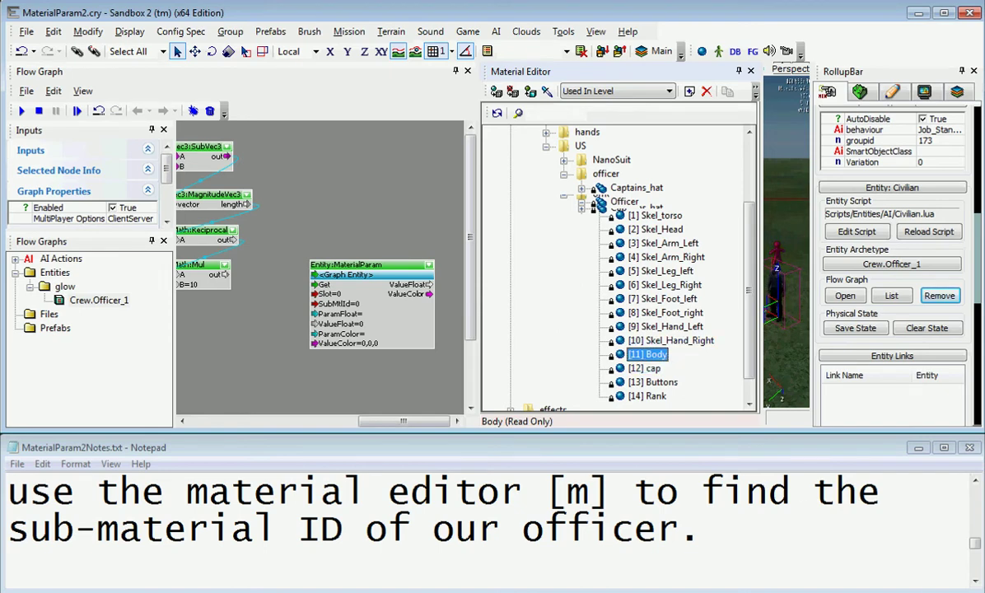
- Following the next note, set the Entity:MaterialParam node's SubMtlId input to 10
{"action": "left_click", "coordinate": [975, 580]}
{"action": "left_click", "coordinate": [975, 581]}
{"action": "left_click", "coordinate": [975, 581]}
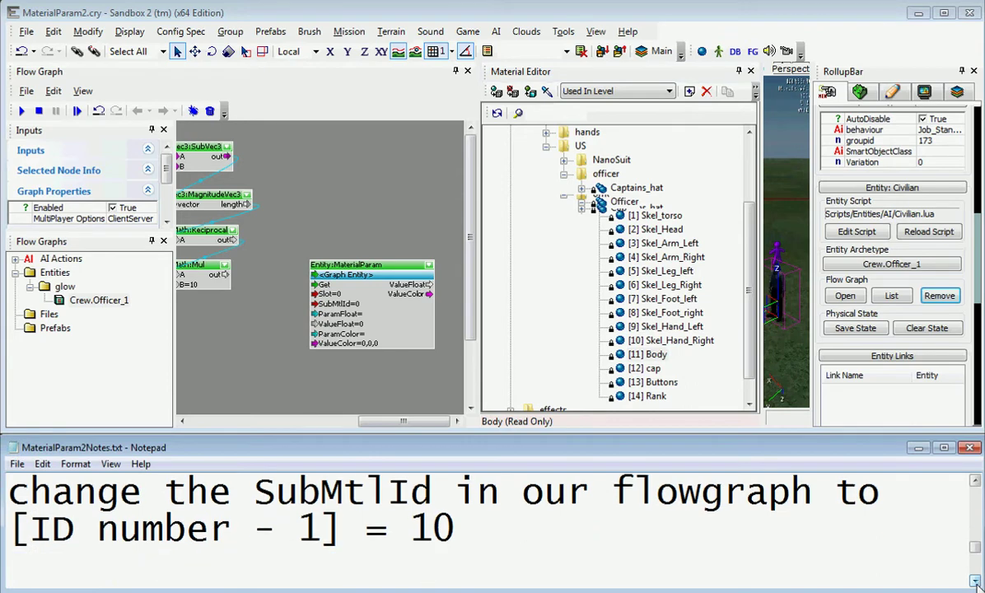
{"action": "left_click", "coordinate": [394, 336]}
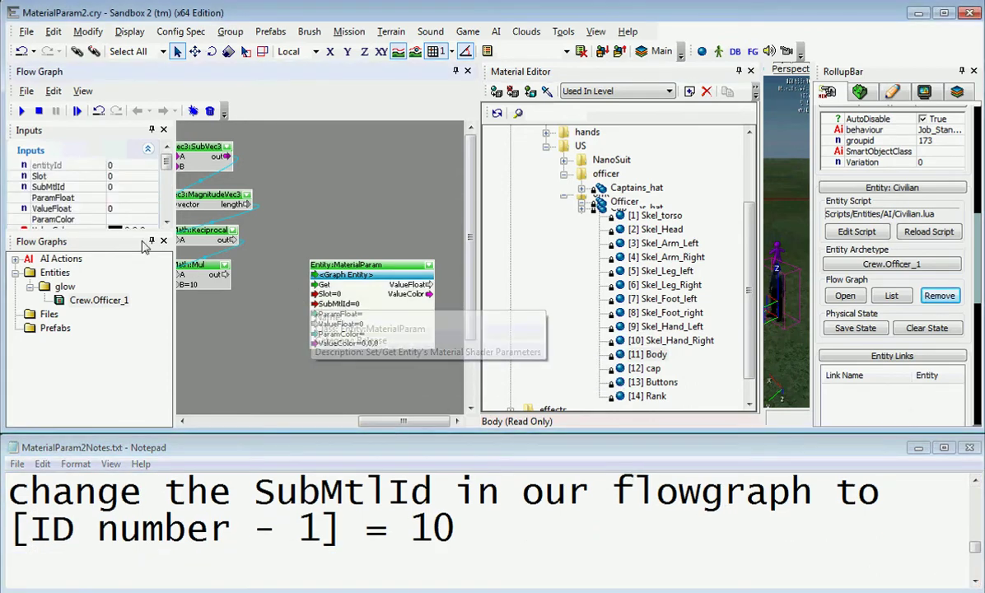
{"action": "left_click", "coordinate": [118, 188]}
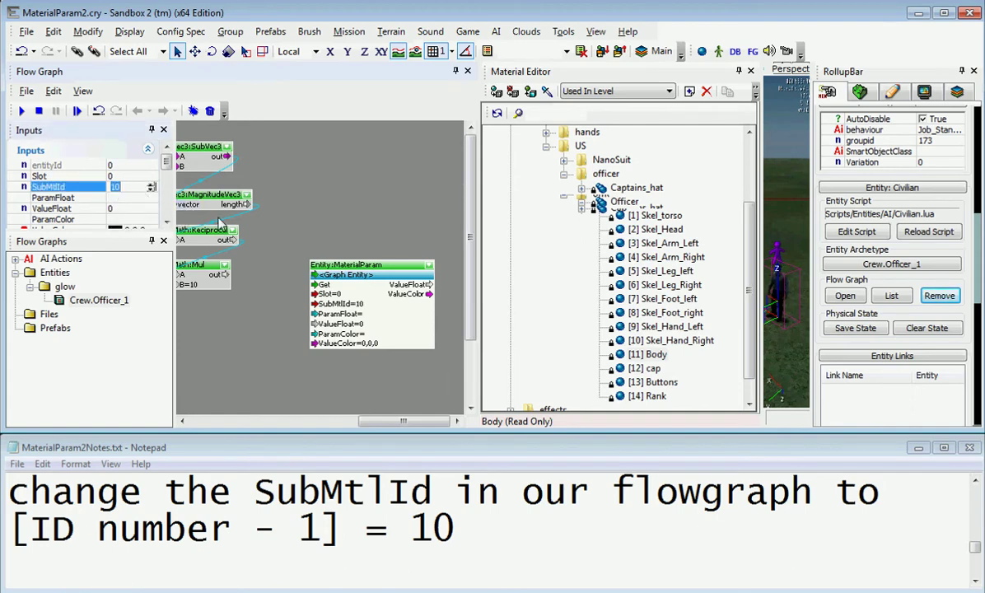
{"action": "left_click", "coordinate": [383, 368]}
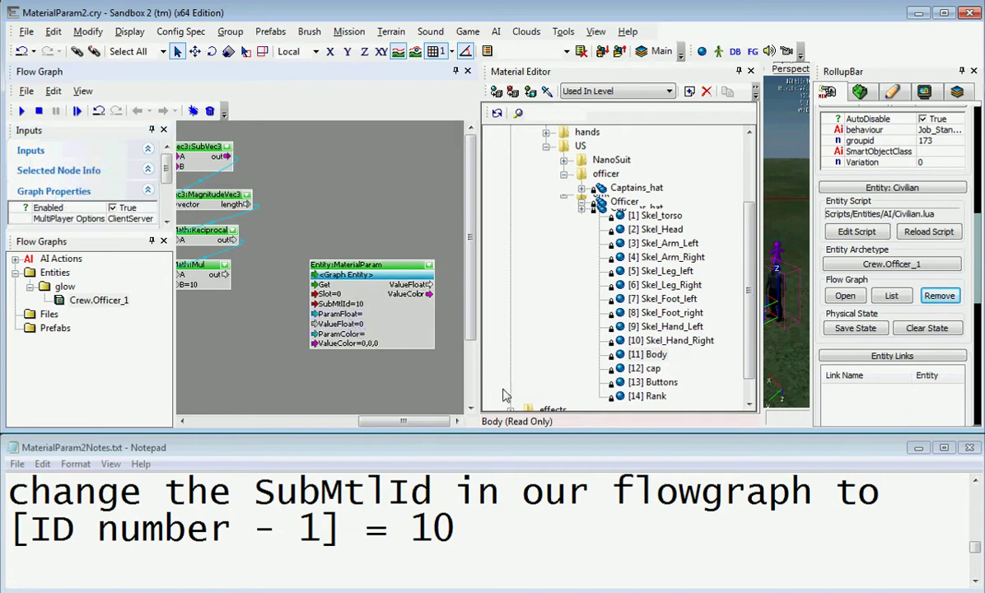
- Following the next note, browse the parameters for the MaterialParam node's ParamFloat input and choose glow
{"action": "left_click", "coordinate": [975, 583]}
{"action": "left_click", "coordinate": [976, 583]}
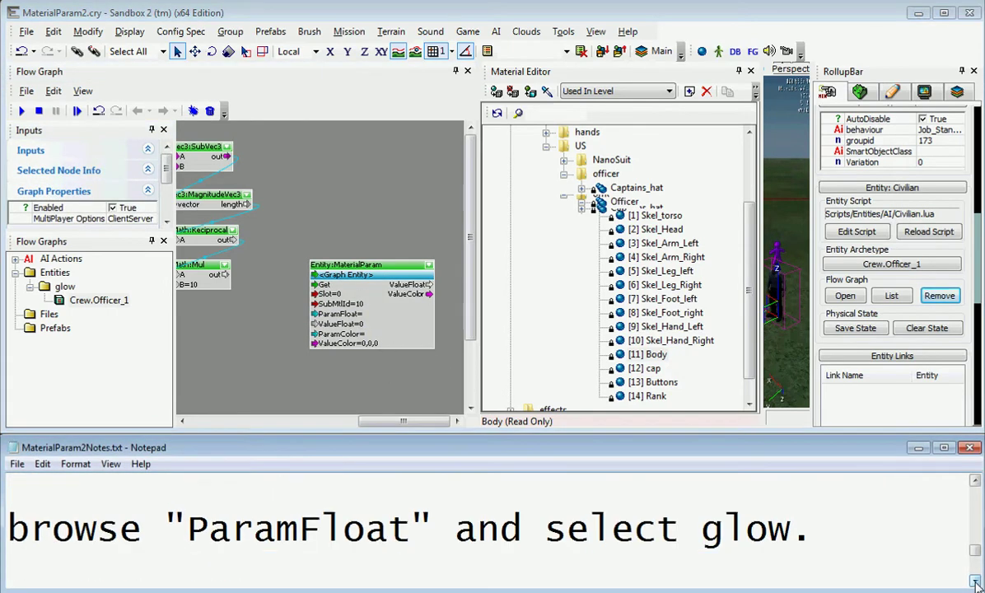
{"action": "left_click", "coordinate": [975, 581]}
{"action": "left_click", "coordinate": [369, 311]}
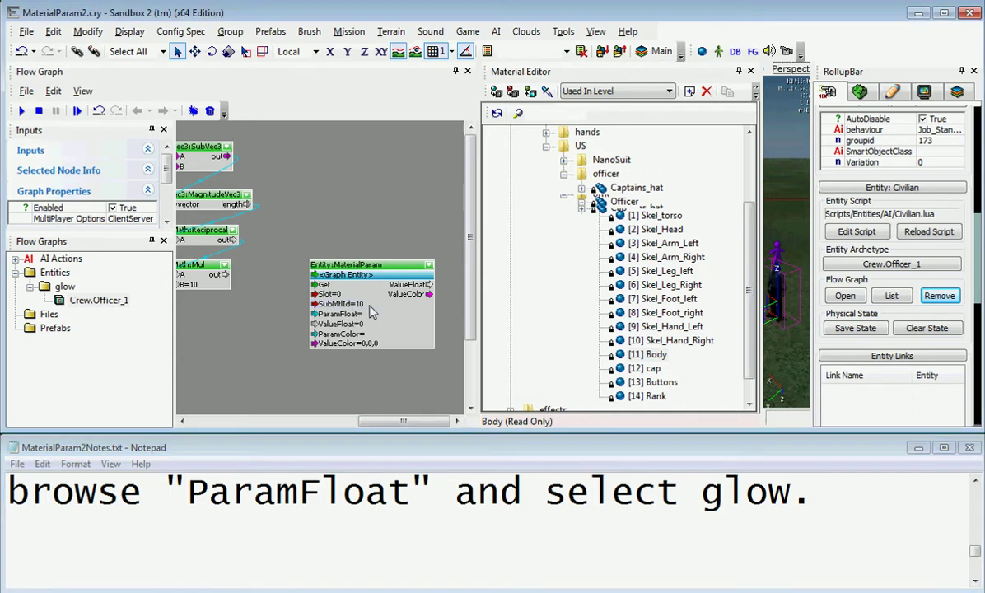
{"action": "left_click", "coordinate": [369, 311]}
{"action": "left_click", "coordinate": [132, 198]}
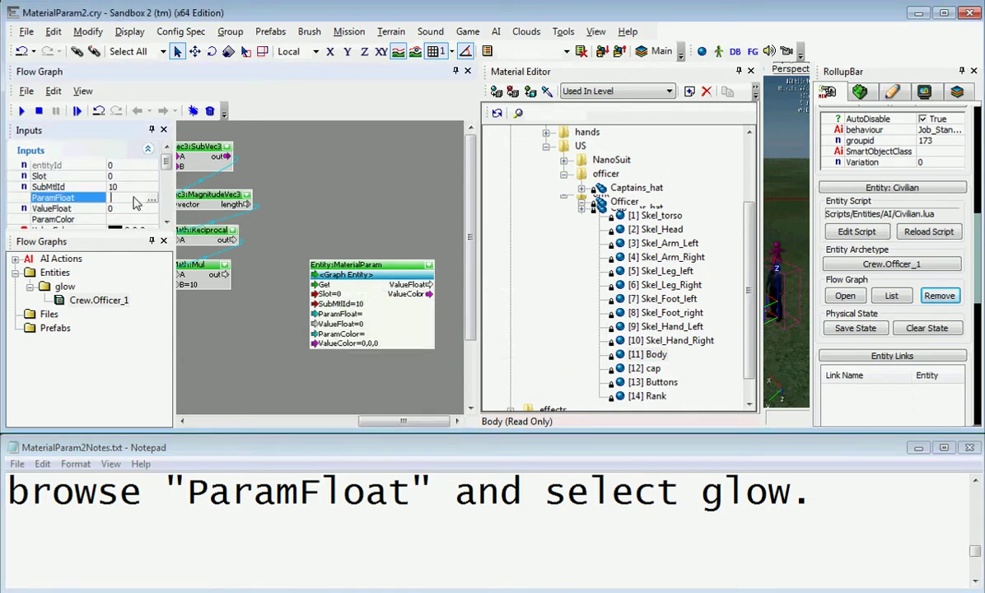
{"action": "left_click", "coordinate": [151, 200]}
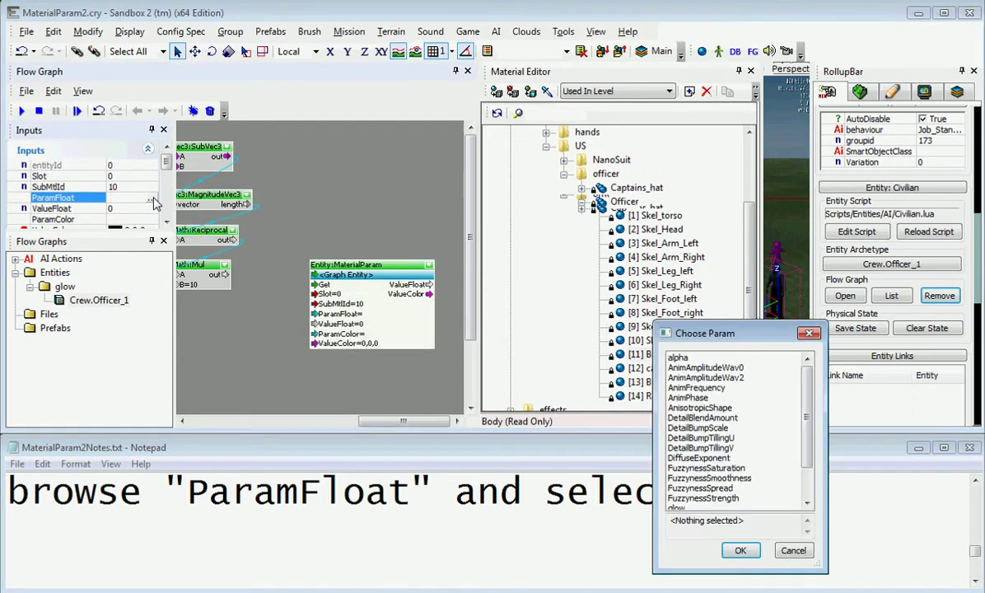
{"action": "left_click_drag", "start_coordinate": [810, 412], "coordinate": [807, 446]}
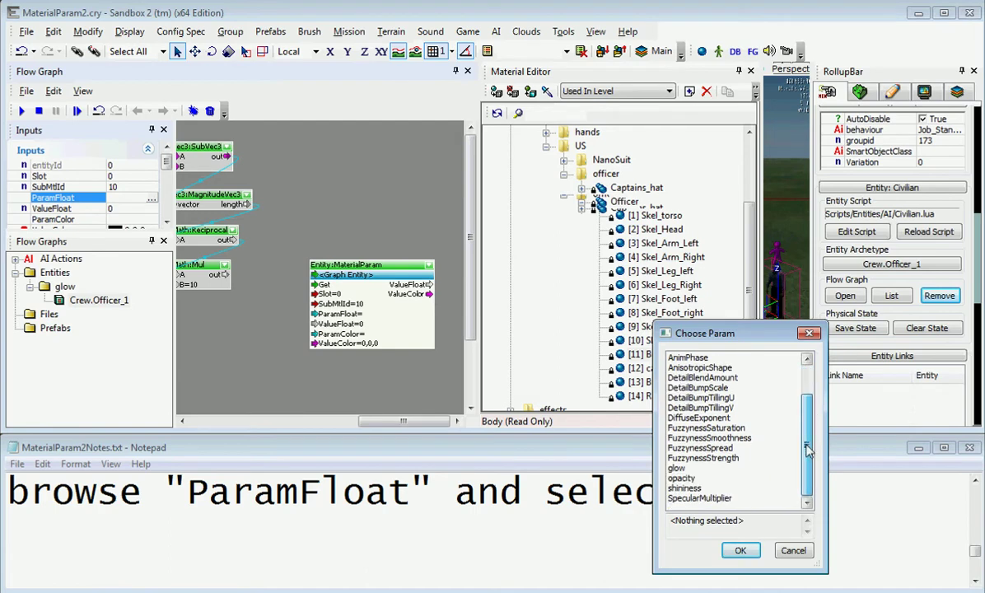
{"action": "left_click", "coordinate": [697, 471]}
{"action": "left_click", "coordinate": [742, 551]}
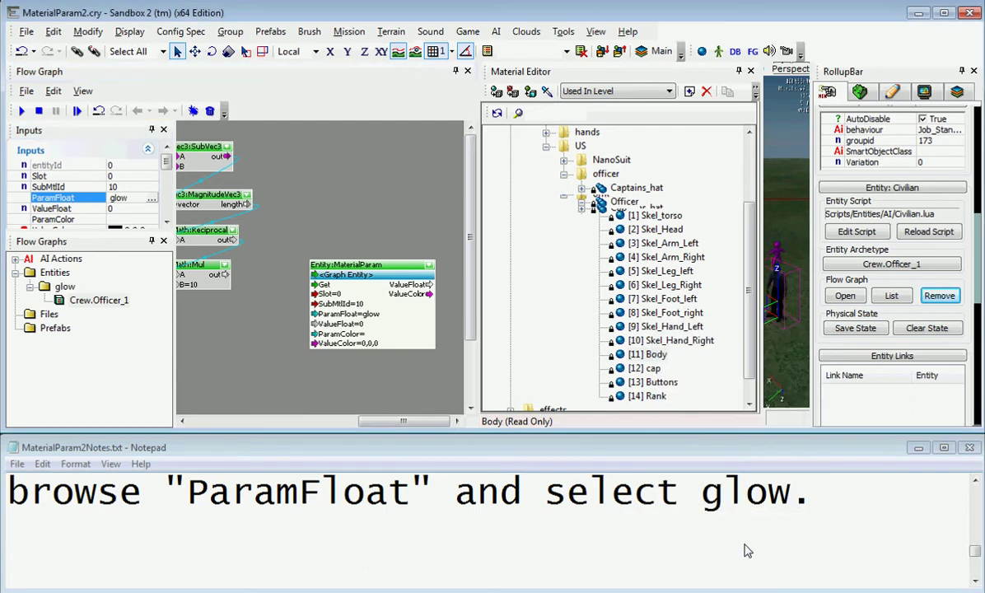
- Following the next note, link Math:Mul's out output to the MaterialParam node's ValueFloat input
{"action": "left_click", "coordinate": [975, 581]}
{"action": "left_click", "coordinate": [975, 580]}
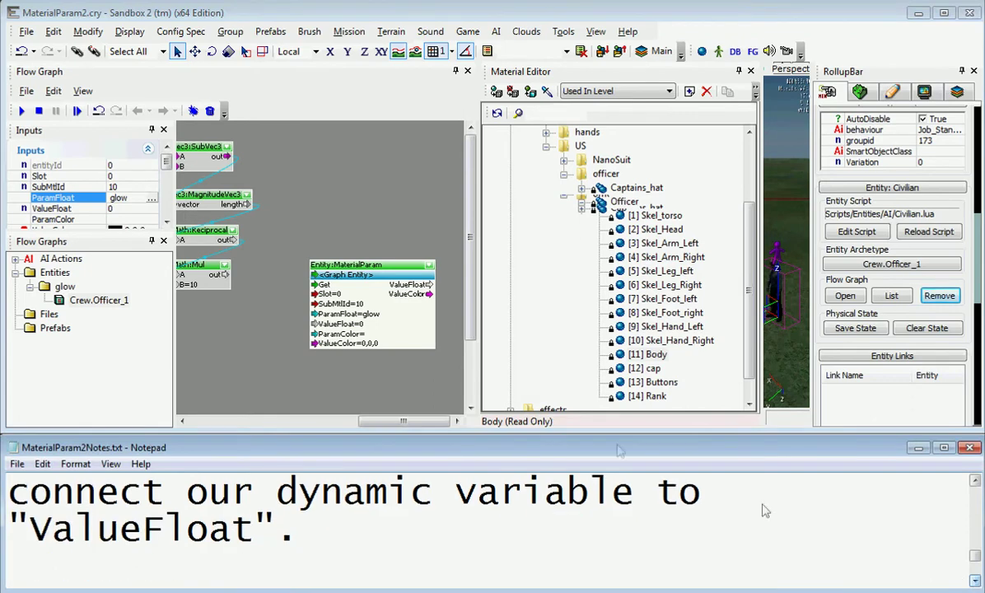
{"action": "left_click", "coordinate": [245, 283]}
{"action": "left_click_drag", "start_coordinate": [224, 274], "coordinate": [314, 324]}
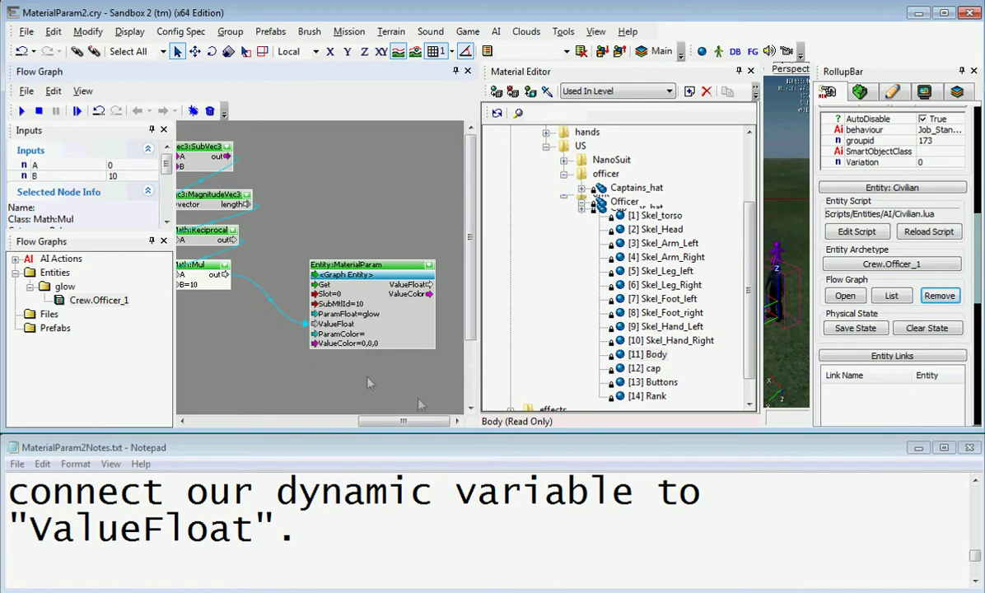
- Advance the notes to the instruction on playing the level, and close the Material Editor and Flow Graph windows
{"action": "left_click", "coordinate": [975, 581]}
{"action": "left_click", "coordinate": [975, 581]}
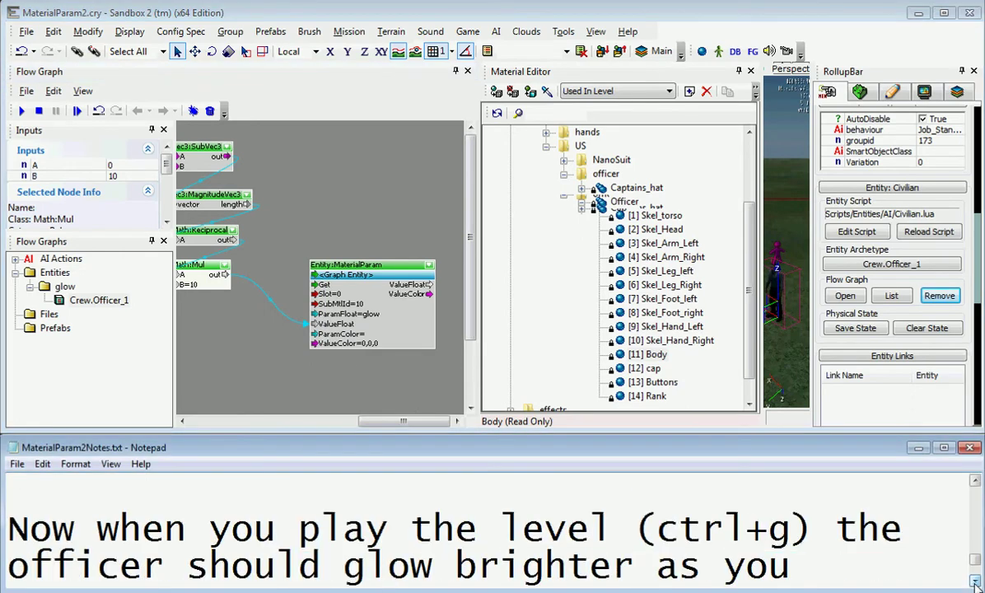
{"action": "left_click", "coordinate": [975, 581]}
{"action": "left_click", "coordinate": [750, 72]}
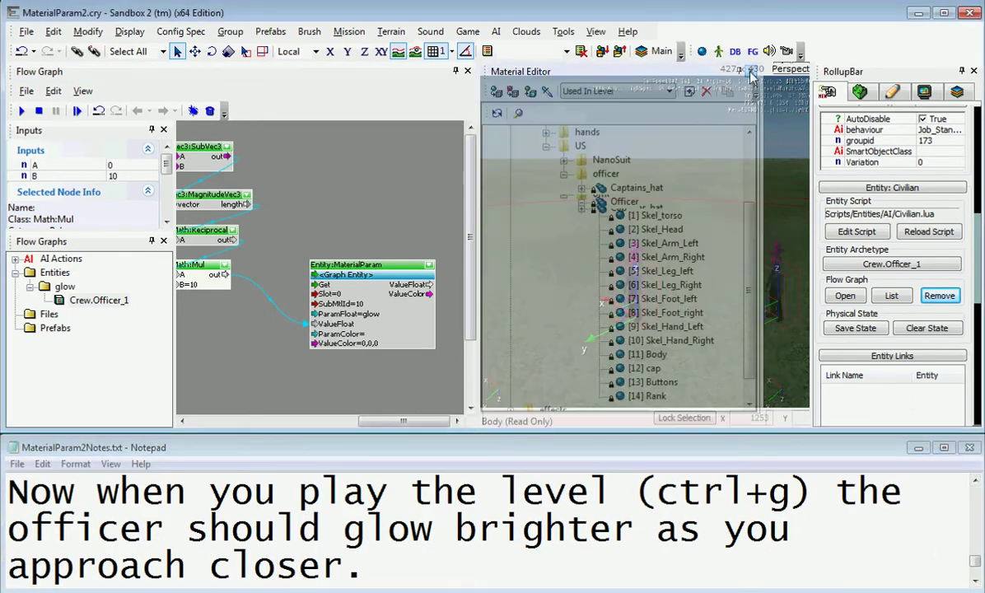
{"action": "left_click", "coordinate": [467, 72]}
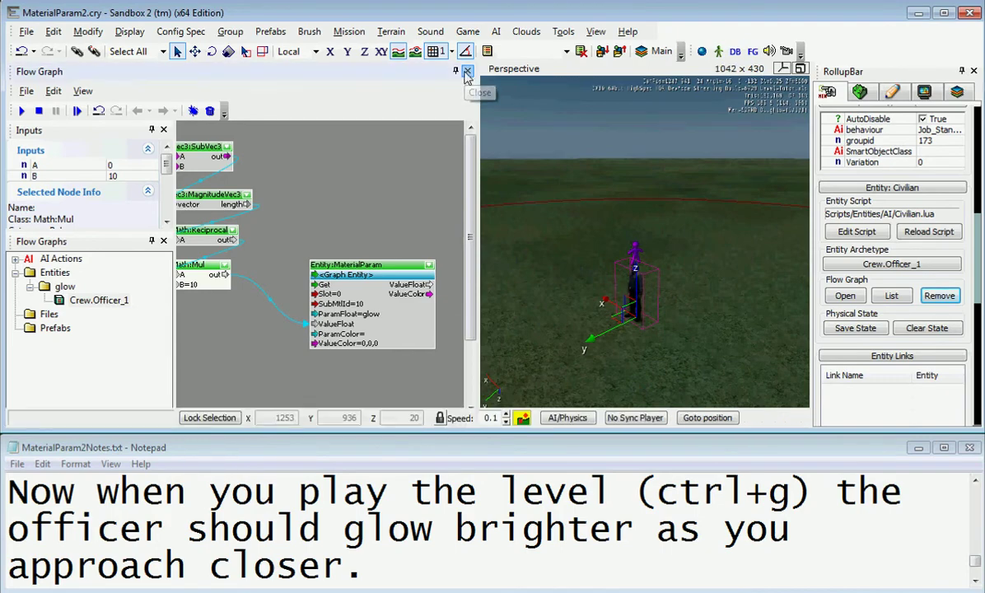
- Play the level, walk up to the officer and away to test the glow, exit game mode and advance the notes to their end
{"action": "middle_click_drag", "start_coordinate": [489, 335], "coordinate": [490, 335]}
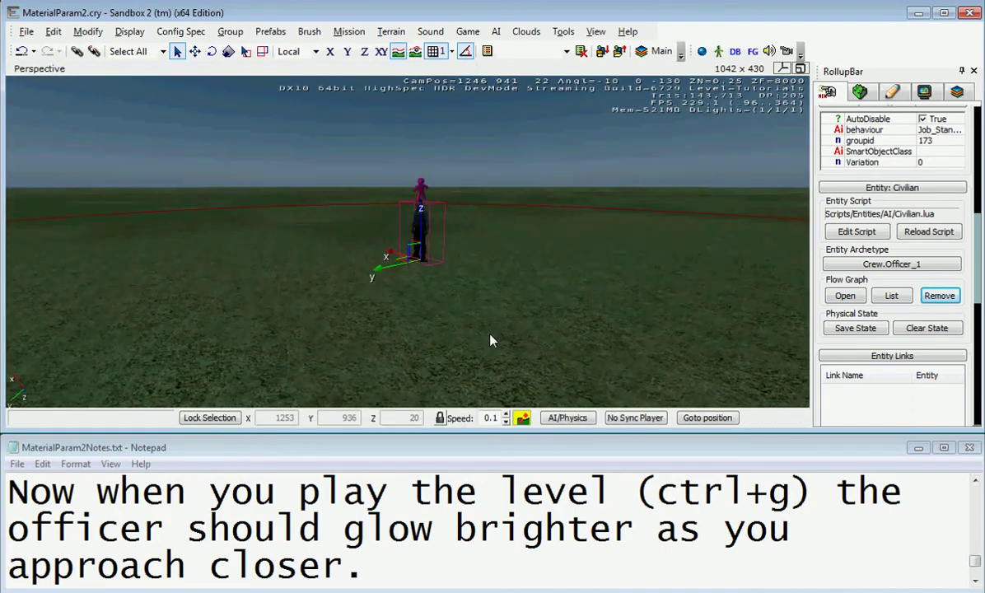
{"action": "key", "text": "ctrl+g"}
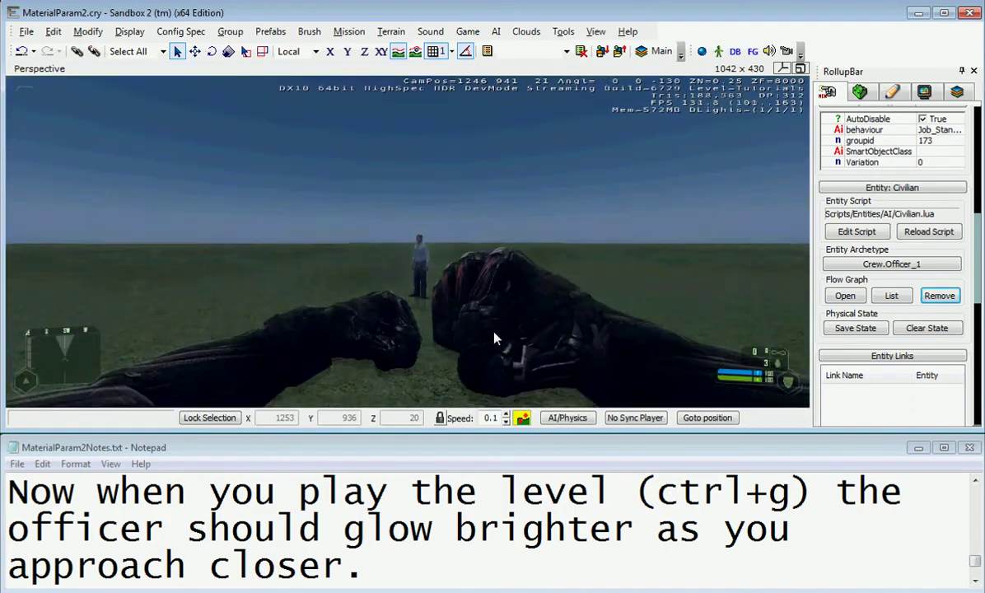
{"action": "key", "text": "w"}
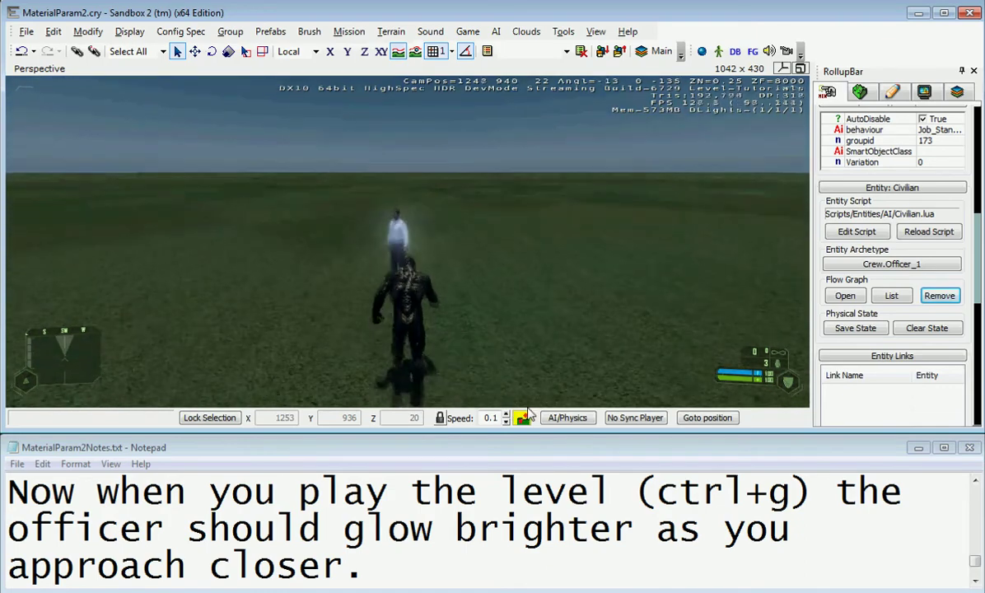
{"action": "key", "text": "w"}
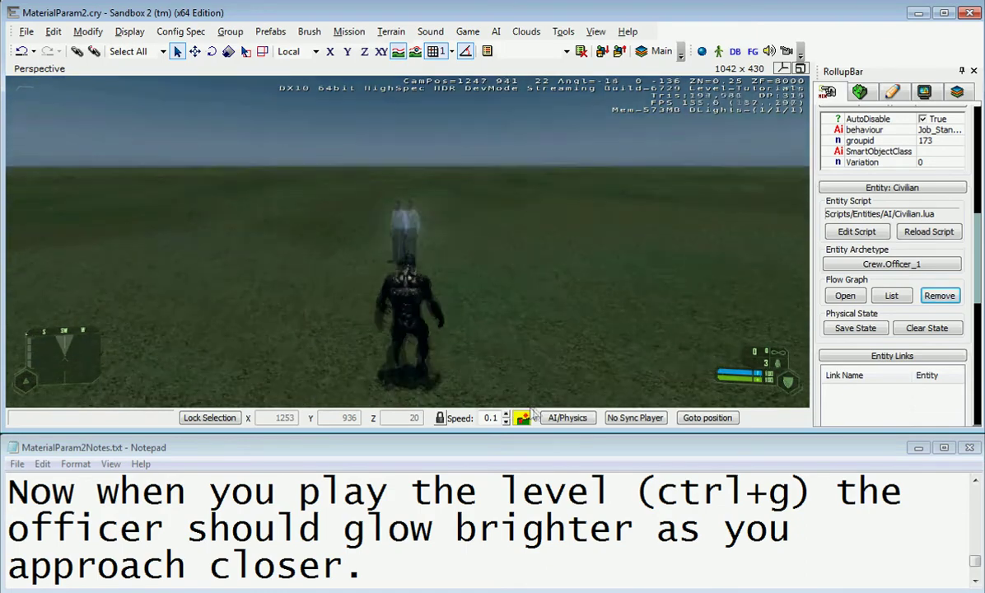
{"action": "key", "text": "w"}
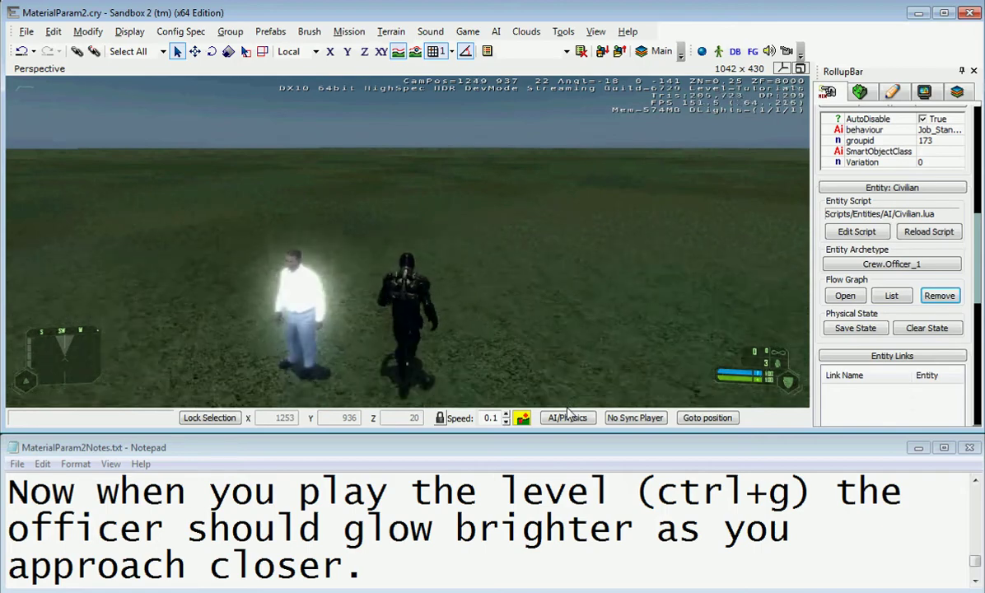
{"action": "key", "text": "w"}
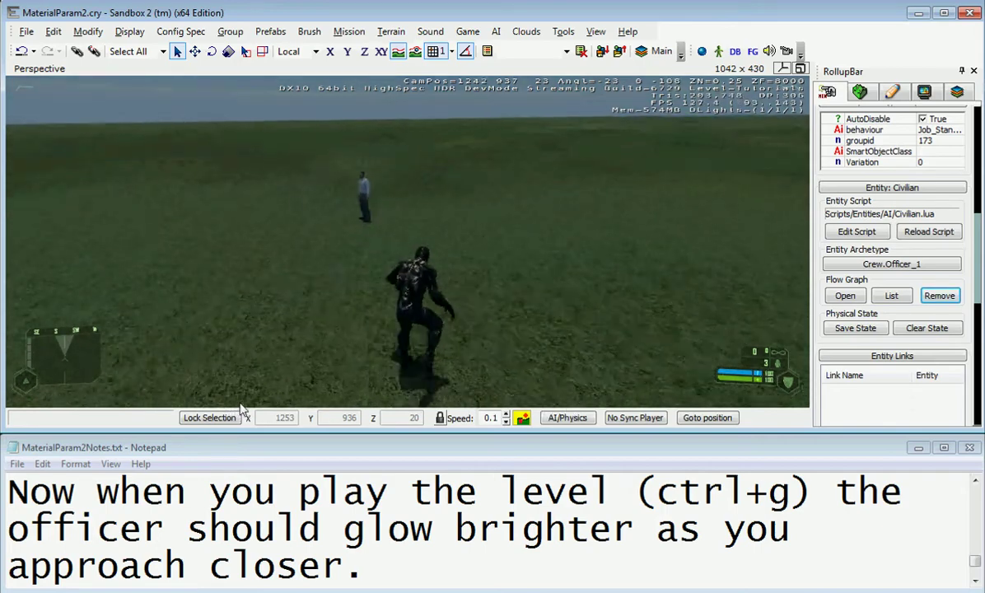
{"action": "key", "text": "Escape"}
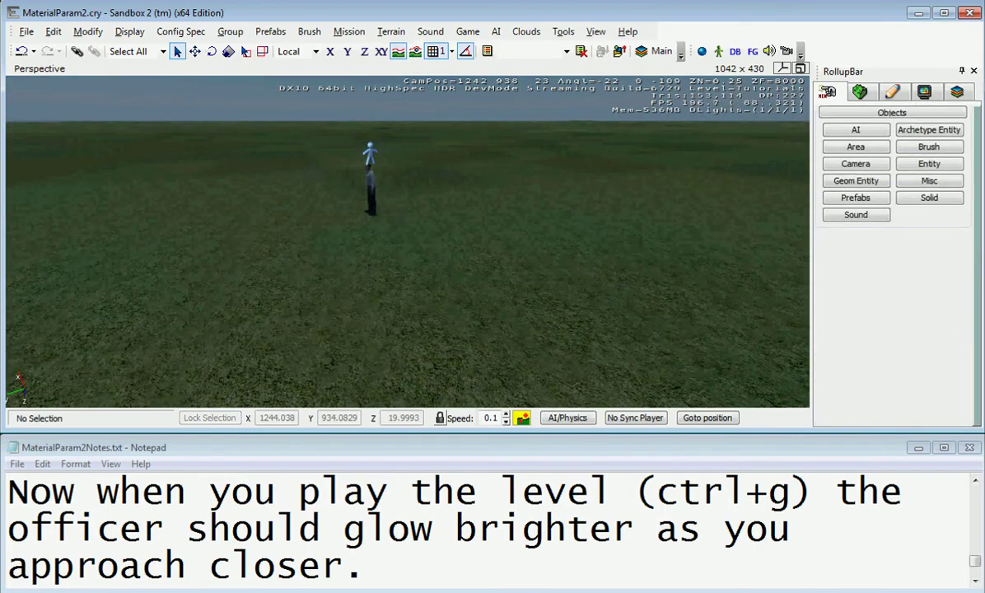
{"action": "scroll", "coordinate": [975, 582], "scroll_direction": "down", "scroll_amount": 5}
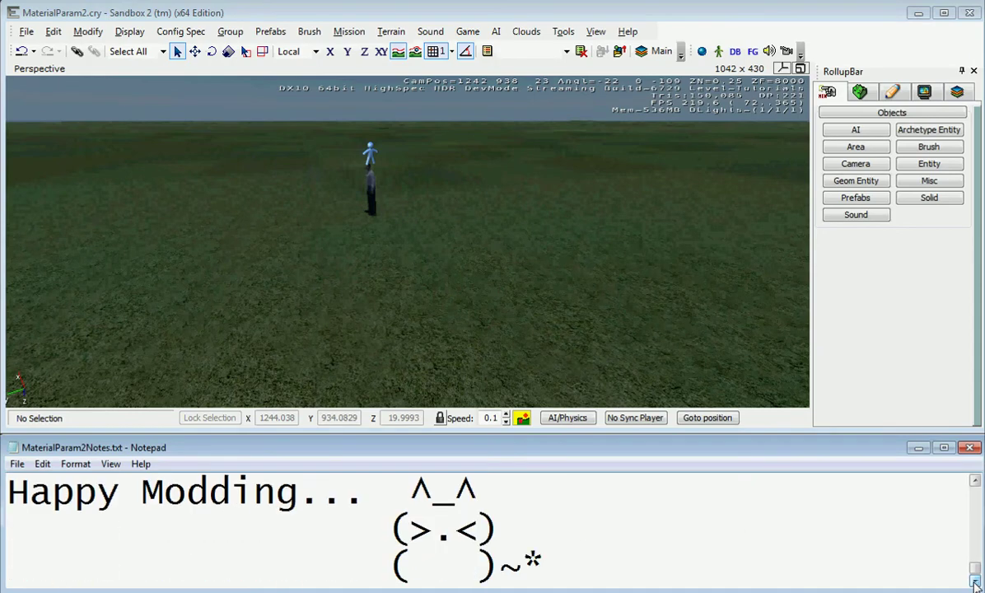